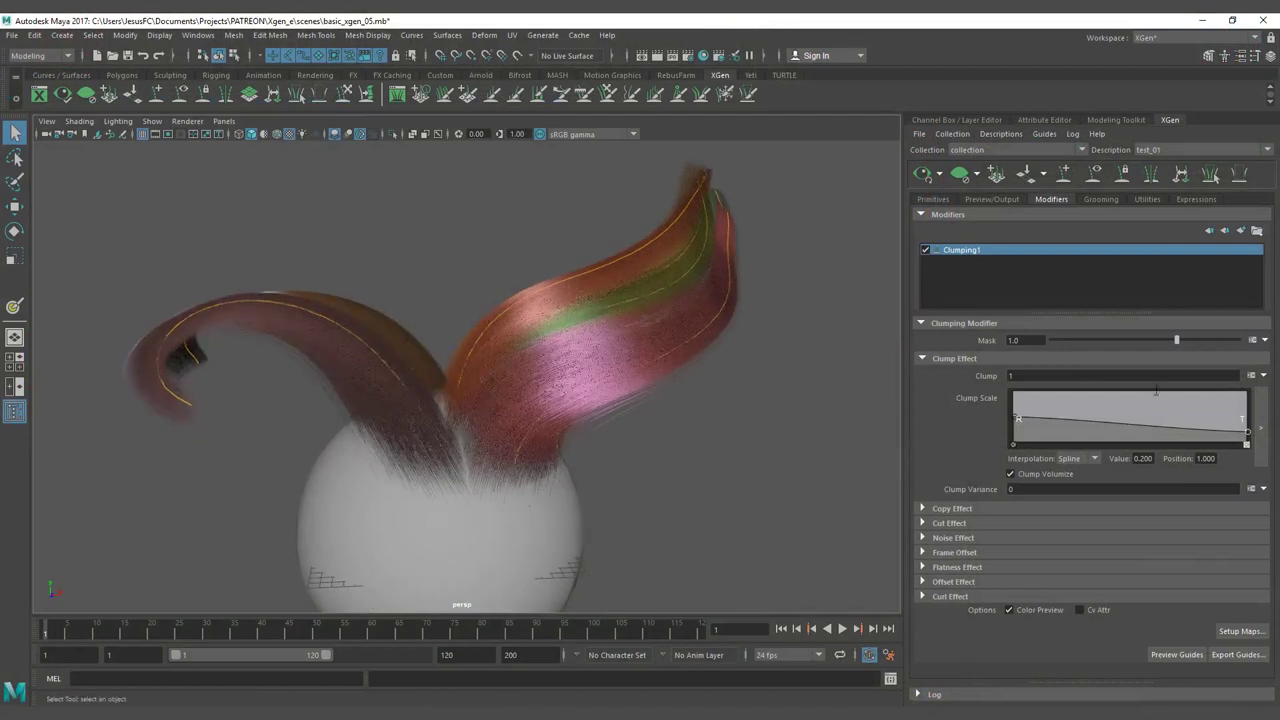
Lower the tip point of the Clump Scale ramp to 0 and expand the Copy Effect settings
left_click_drag(1248, 431, 1246, 441)
left_click(953, 509)
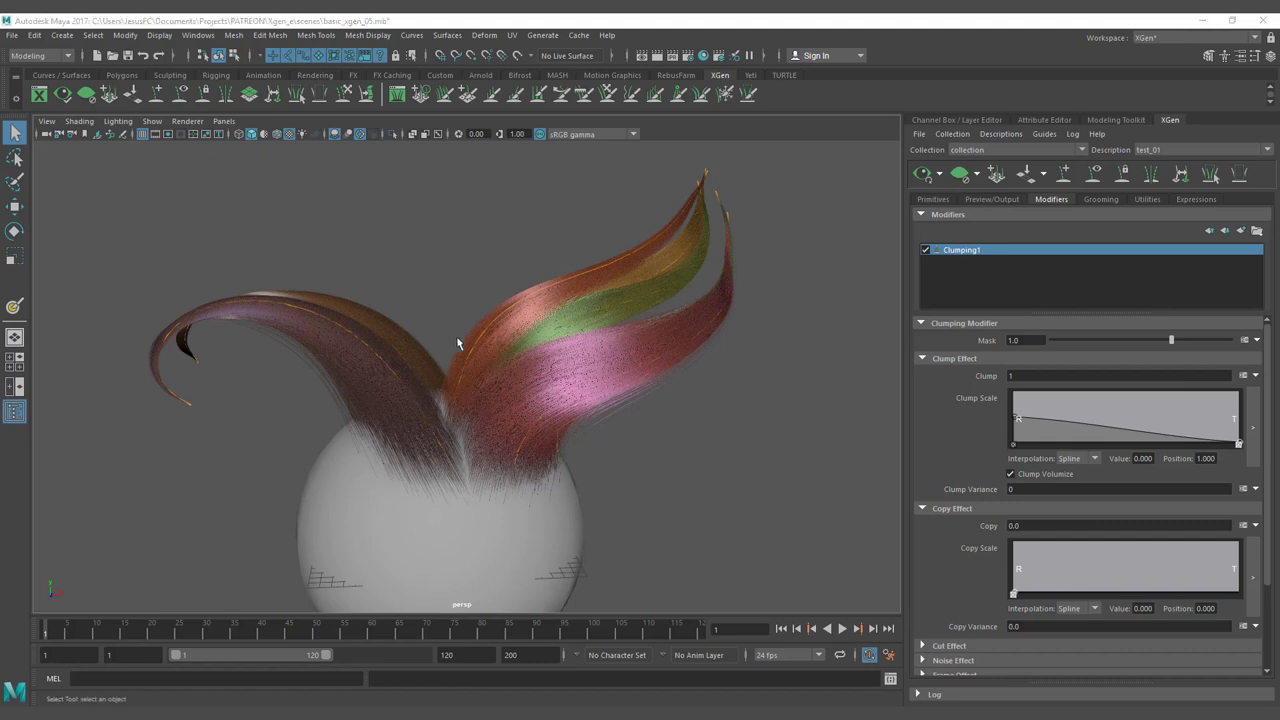
left_click_drag(457, 343, 470, 373, "alt")
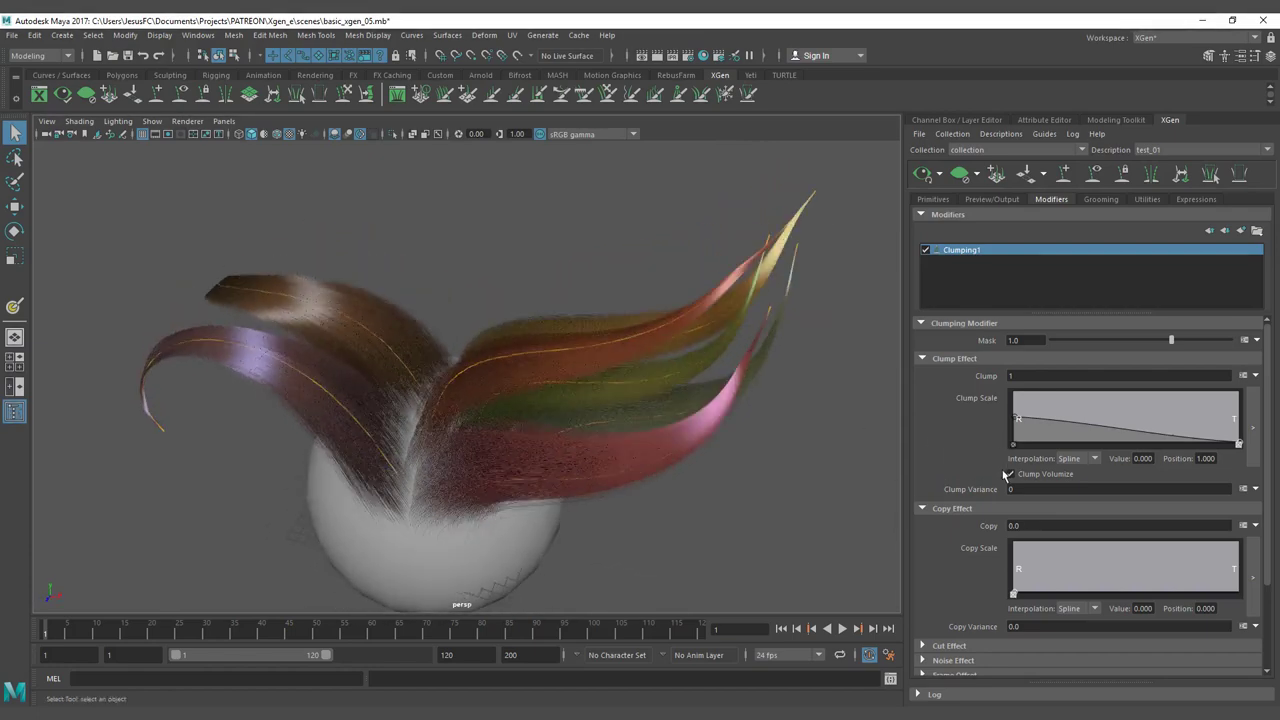
Set Copy to 1 and add a Copy Scale ramp point near the tip, at value 0.645 and position 0.982
left_click(1010, 526)
type("1")
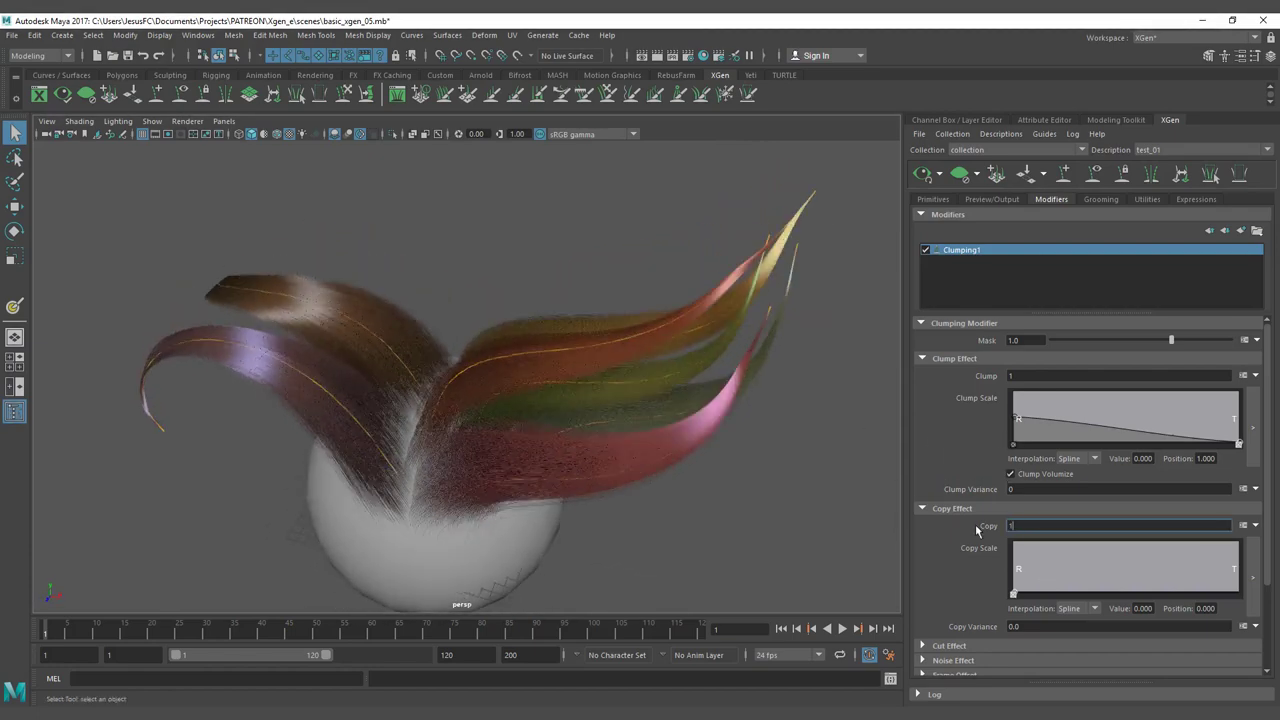
key("Return")
left_click(1232, 561)
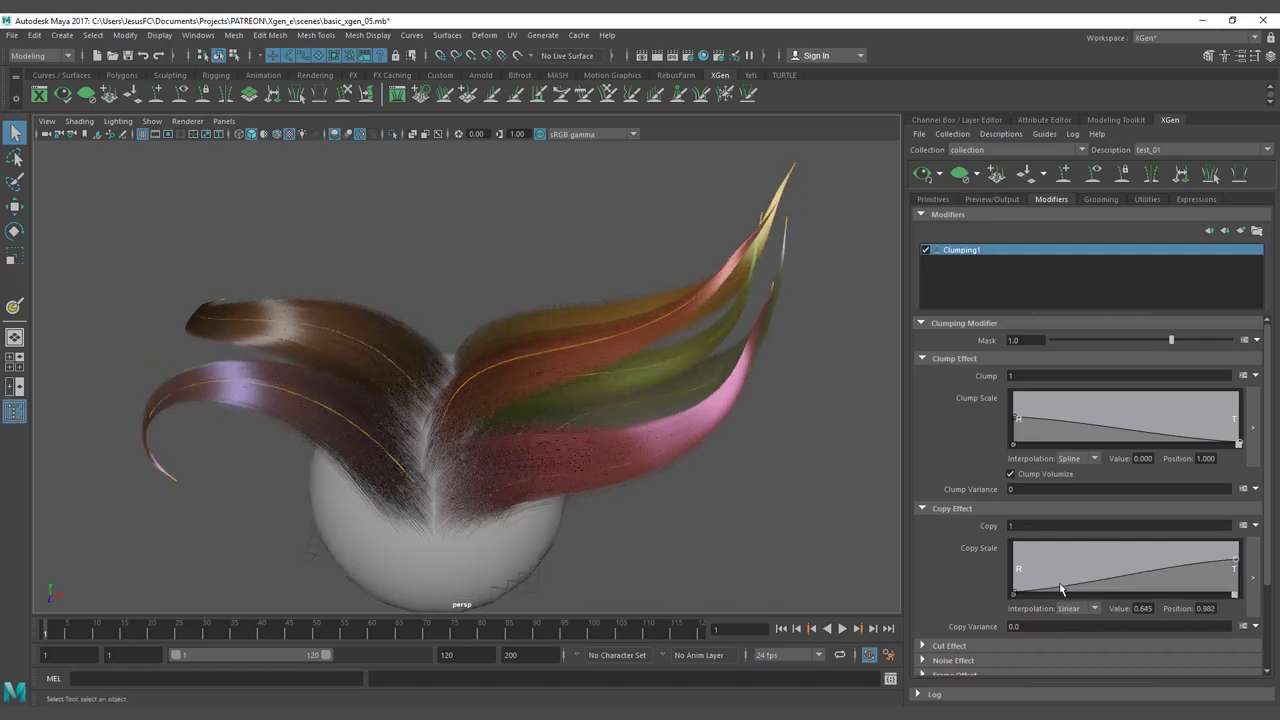
left_click(1010, 626)
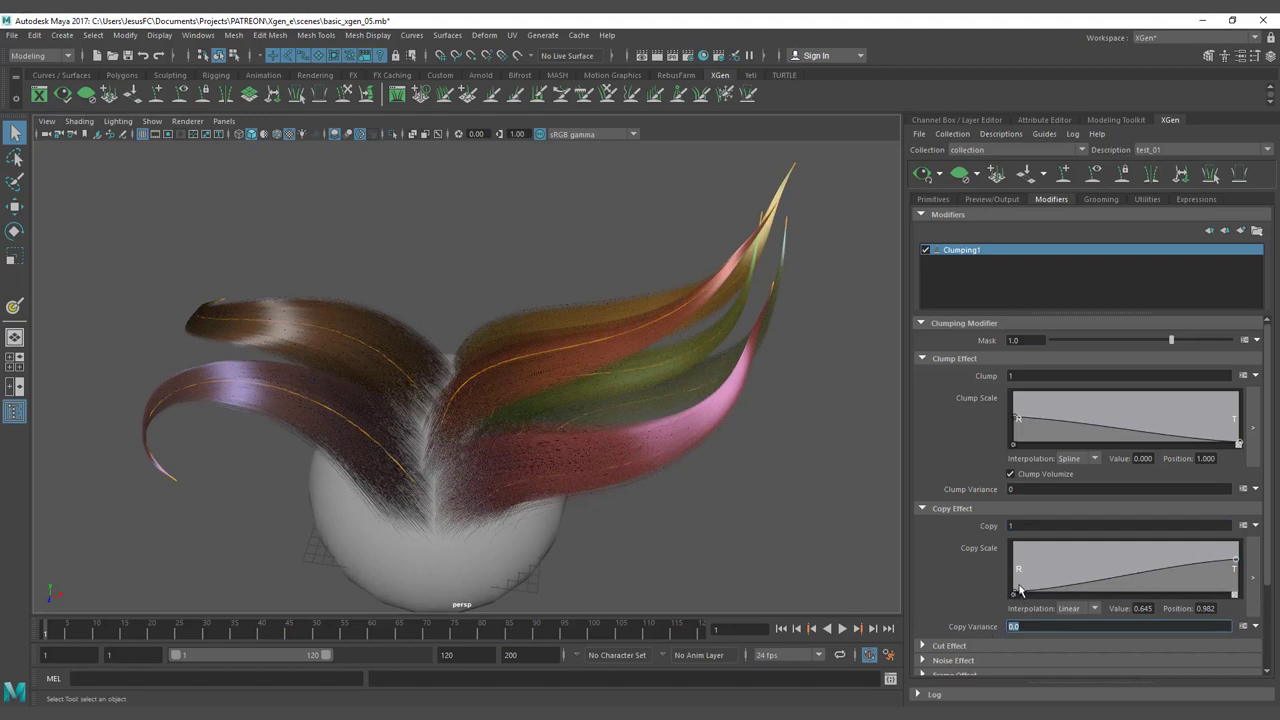
left_click(951, 520)
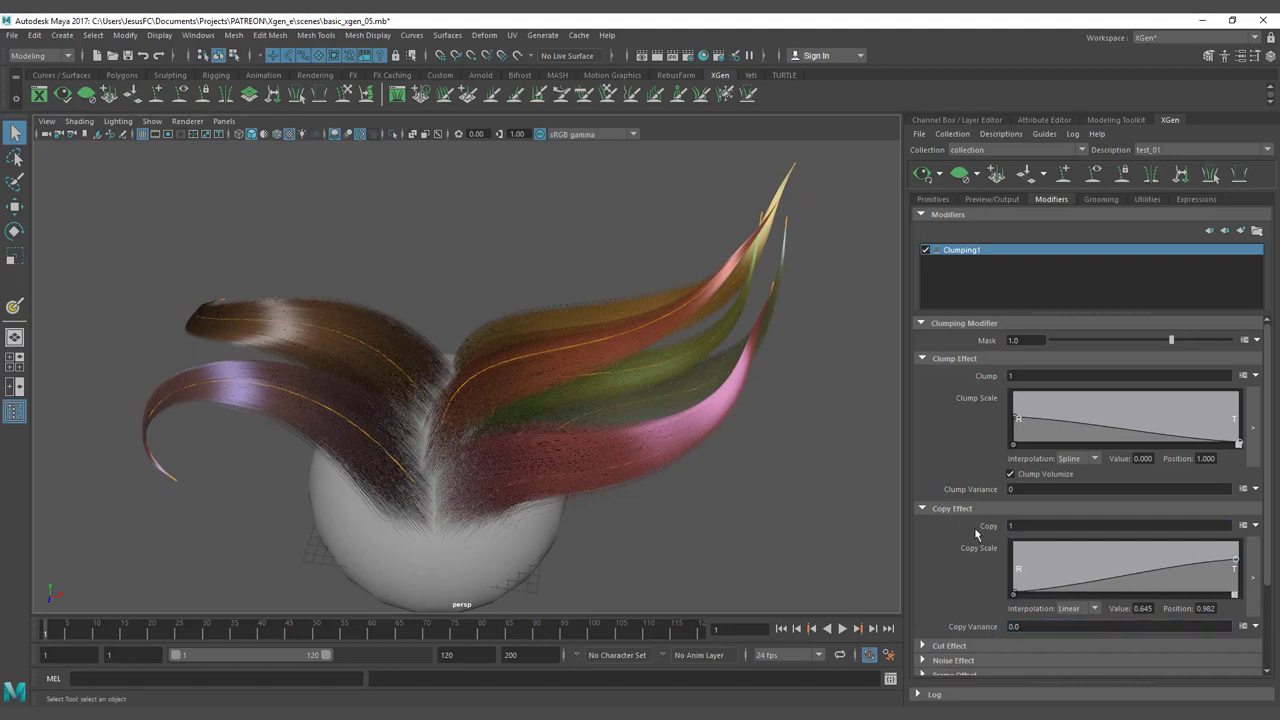
Set the Copy amount to 0.2 and examine the hair clumps up close
left_click_drag(1016, 525, 969, 525)
type(".2")
key("Return")
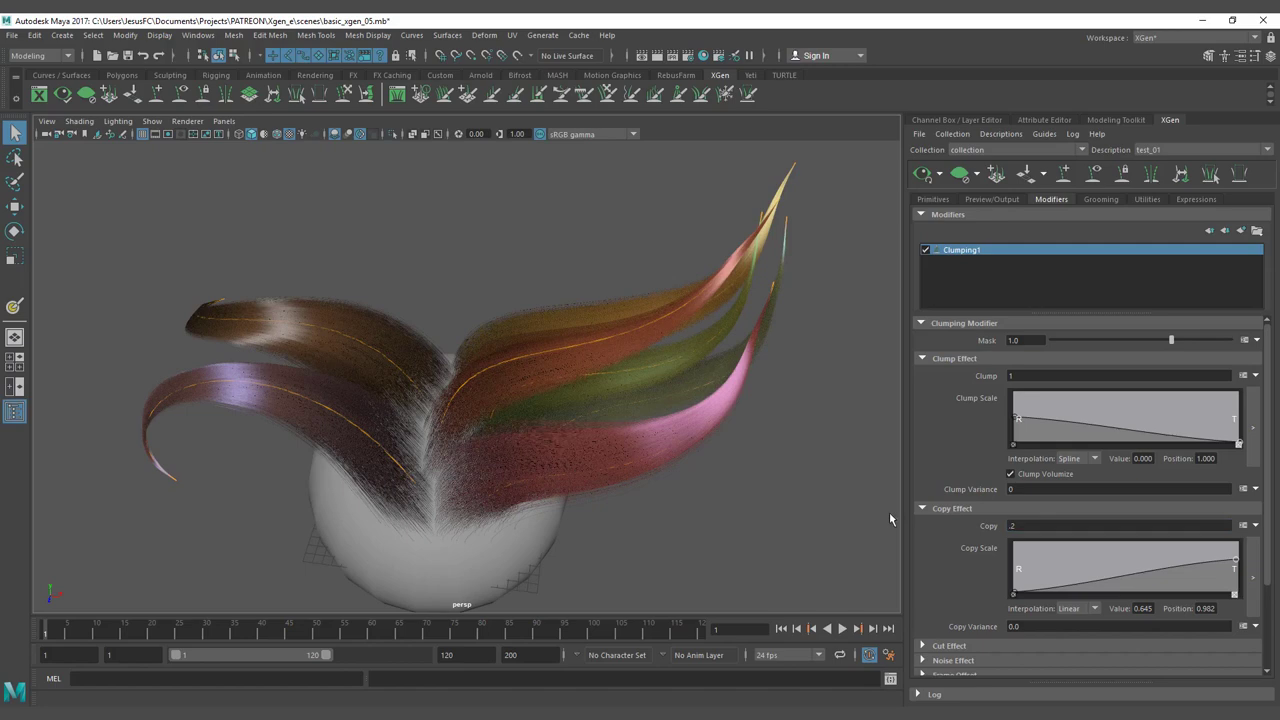
left_click_drag(800, 465, 600, 440, "alt")
right_click_drag(560, 438, 590, 438, "alt")
left_click_drag(480, 430, 533, 431, "alt")
middle_click_drag(533, 431, 651, 351, "alt")
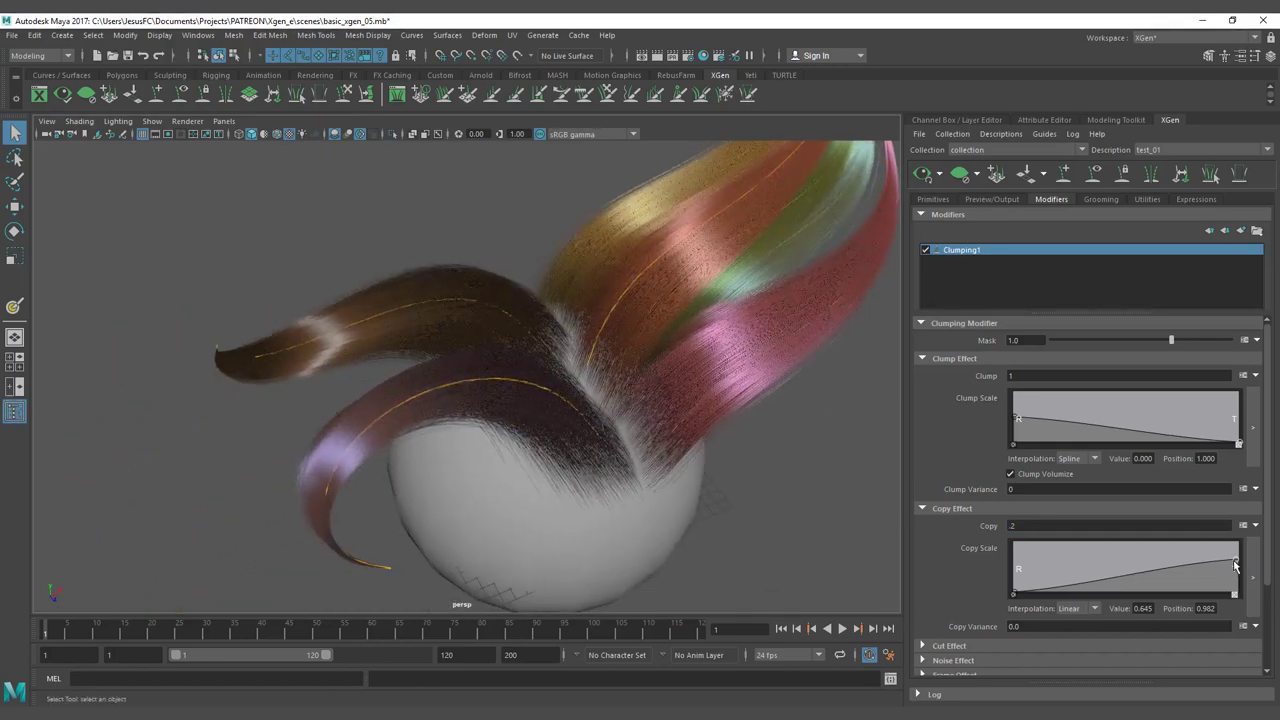
Shift the outer Copy Scale ramp point to about value 0.724 and position 0.447, and set Copy to 50
left_click_drag(1236, 560, 1114, 555)
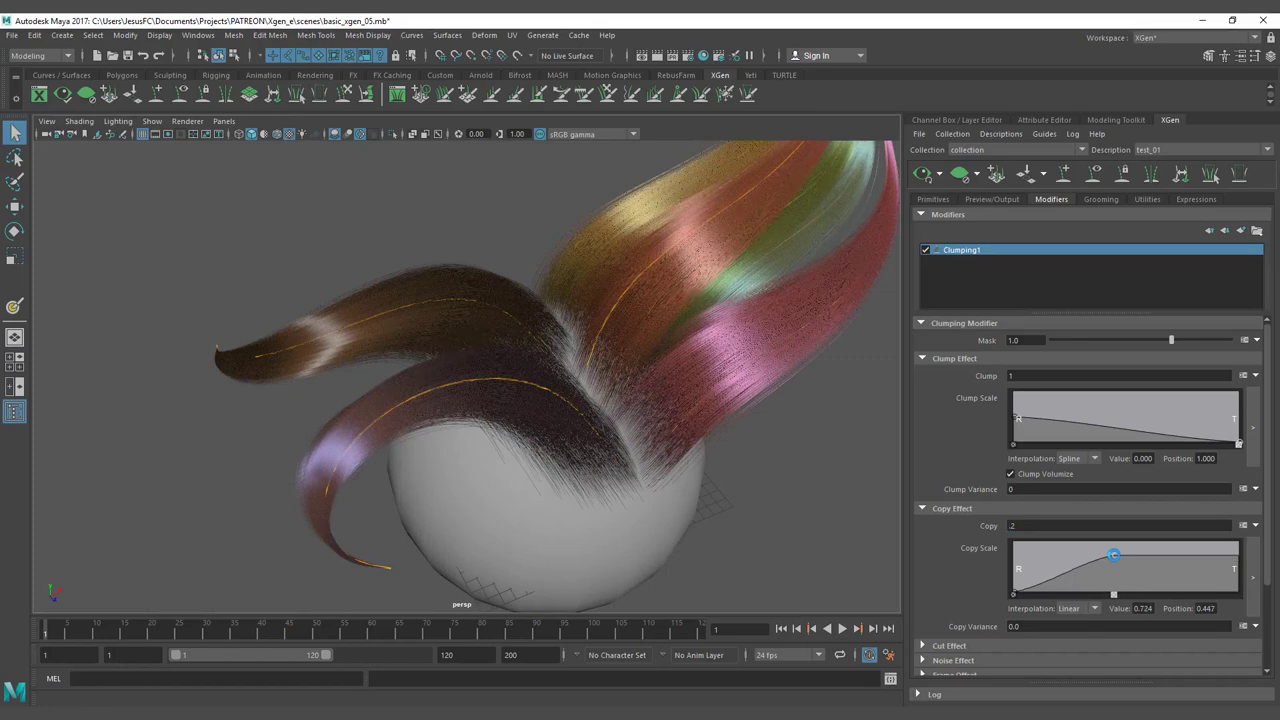
left_click_drag(714, 449, 730, 460, "alt")
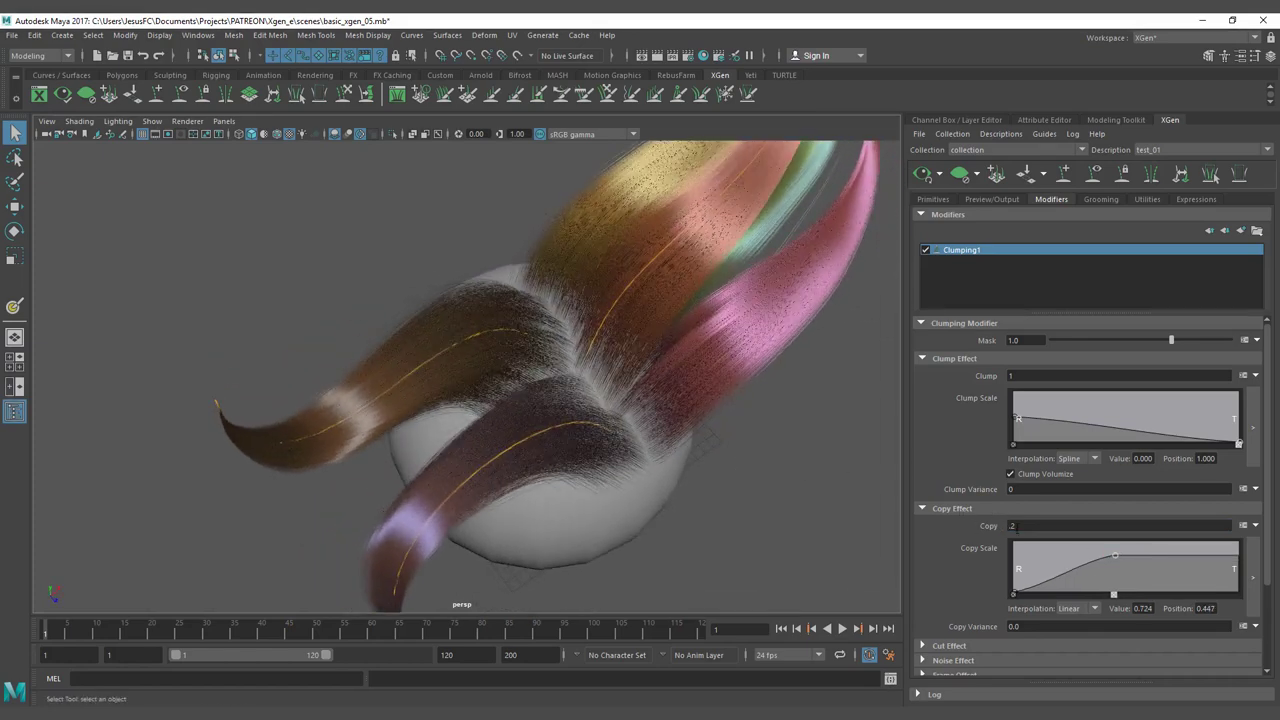
double_click(1012, 526)
type("50")
key("Return")
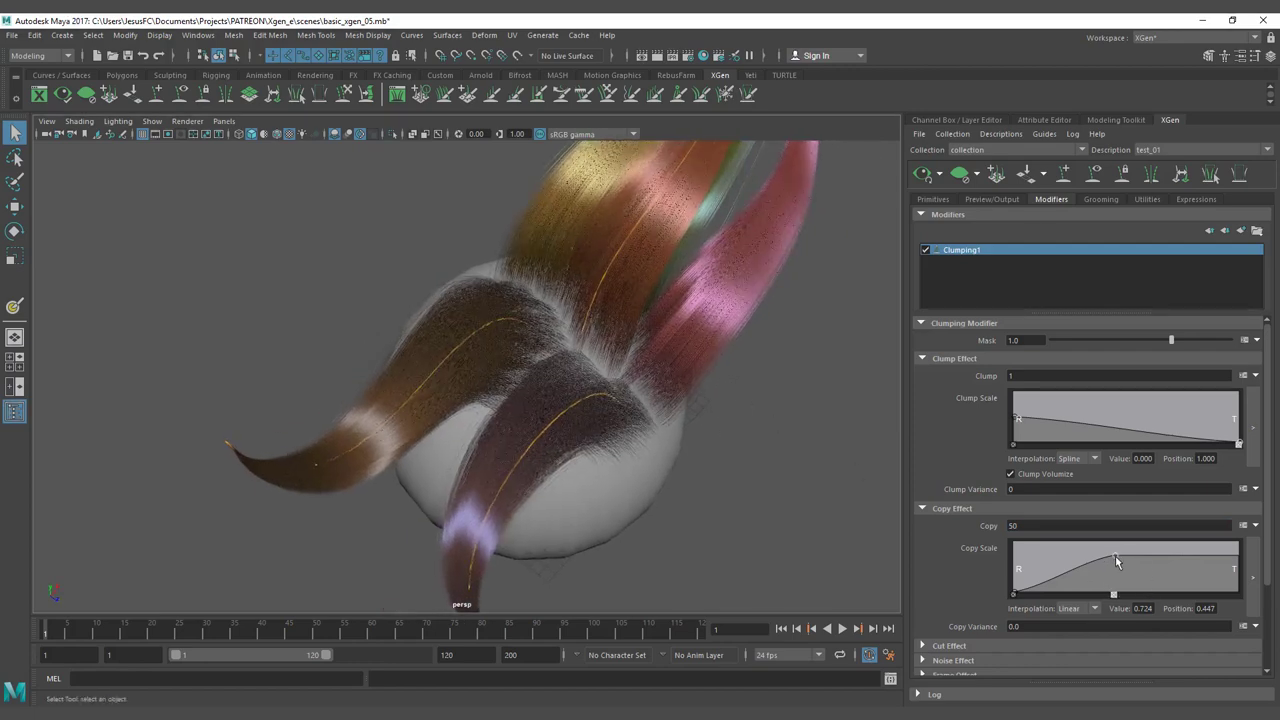
Fine-tune the outer Copy Scale ramp point to about value 0.895 and position 0.391
mouse_move(1115, 555)
left_mouse_down()
mouse_move(1119, 582)
mouse_move(1093, 551)
left_mouse_up()
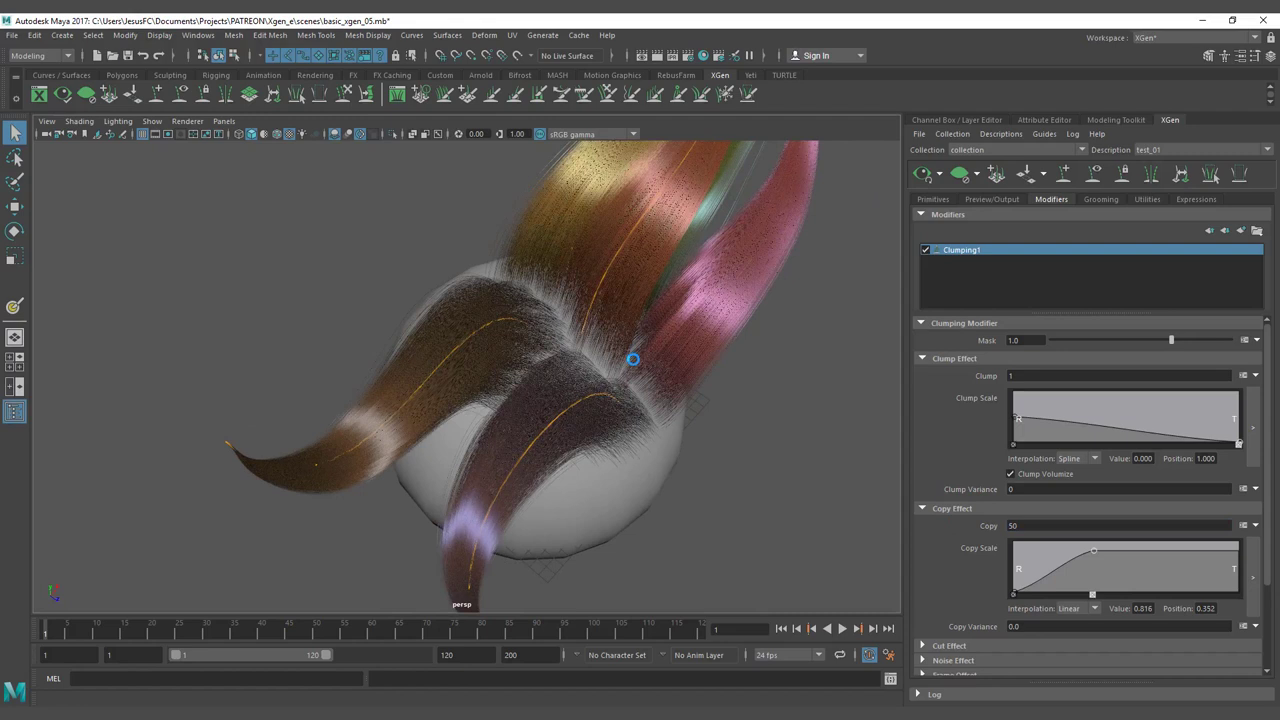
left_click_drag(1094, 551, 1092, 553)
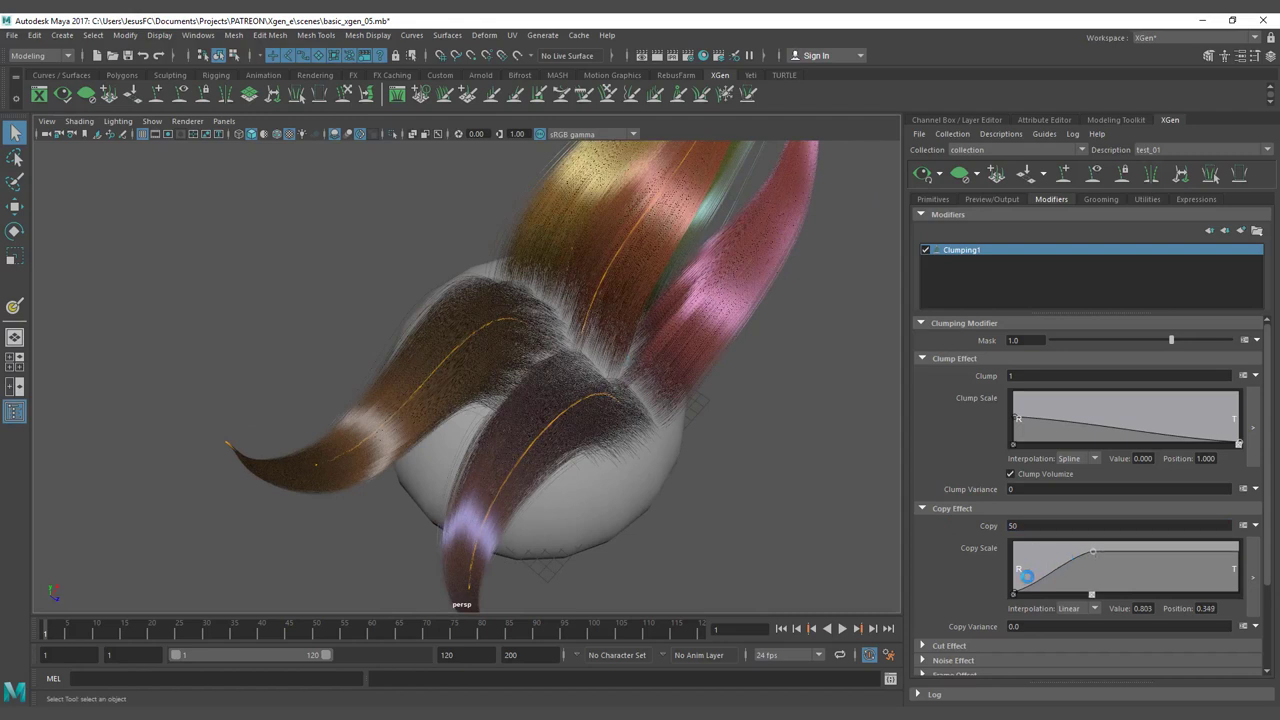
left_click(1019, 579)
left_click_drag(1019, 579, 1100, 547)
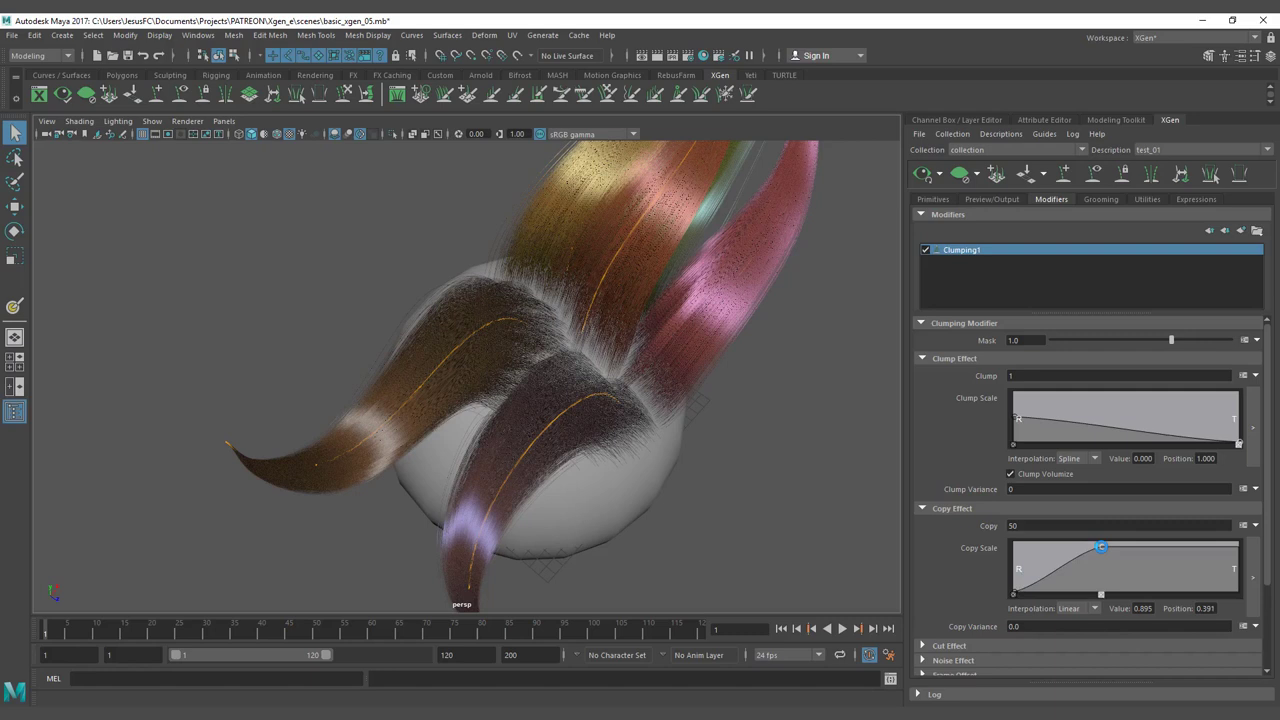
Set Clump Variance to -50 and examine how the clumps spread around their guides
left_click(1013, 626)
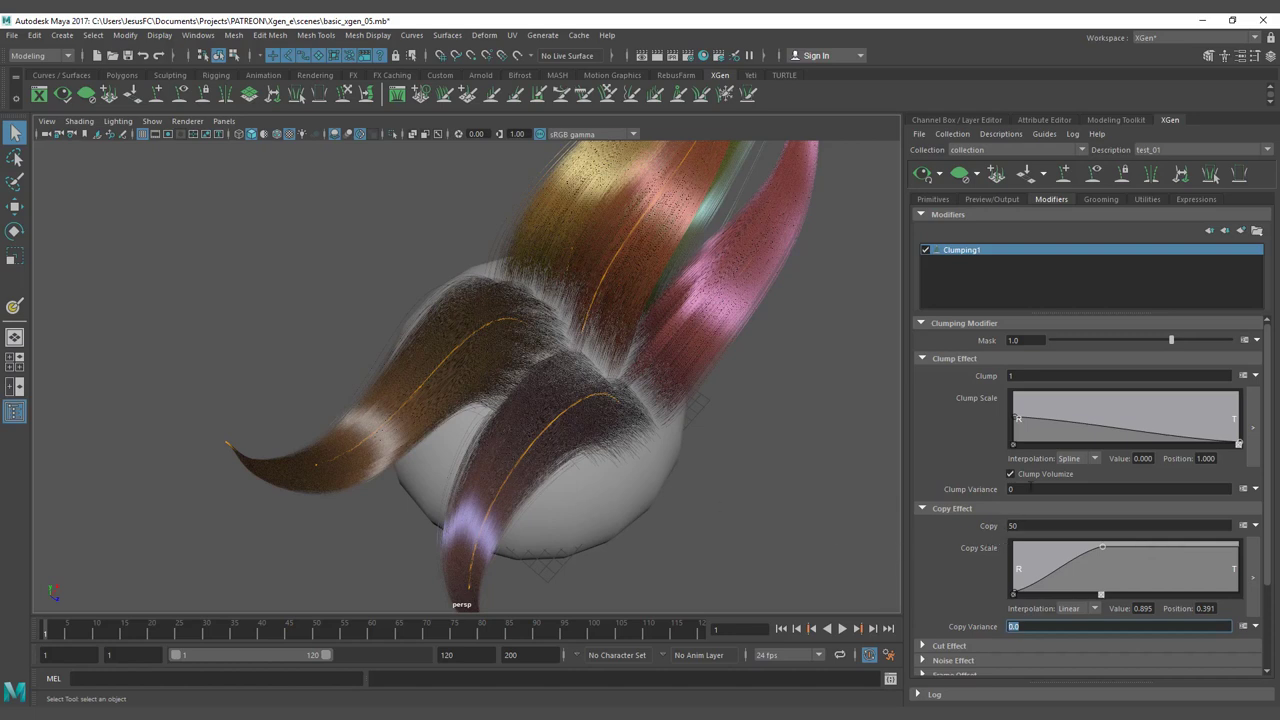
left_click(1010, 489)
key("Return")
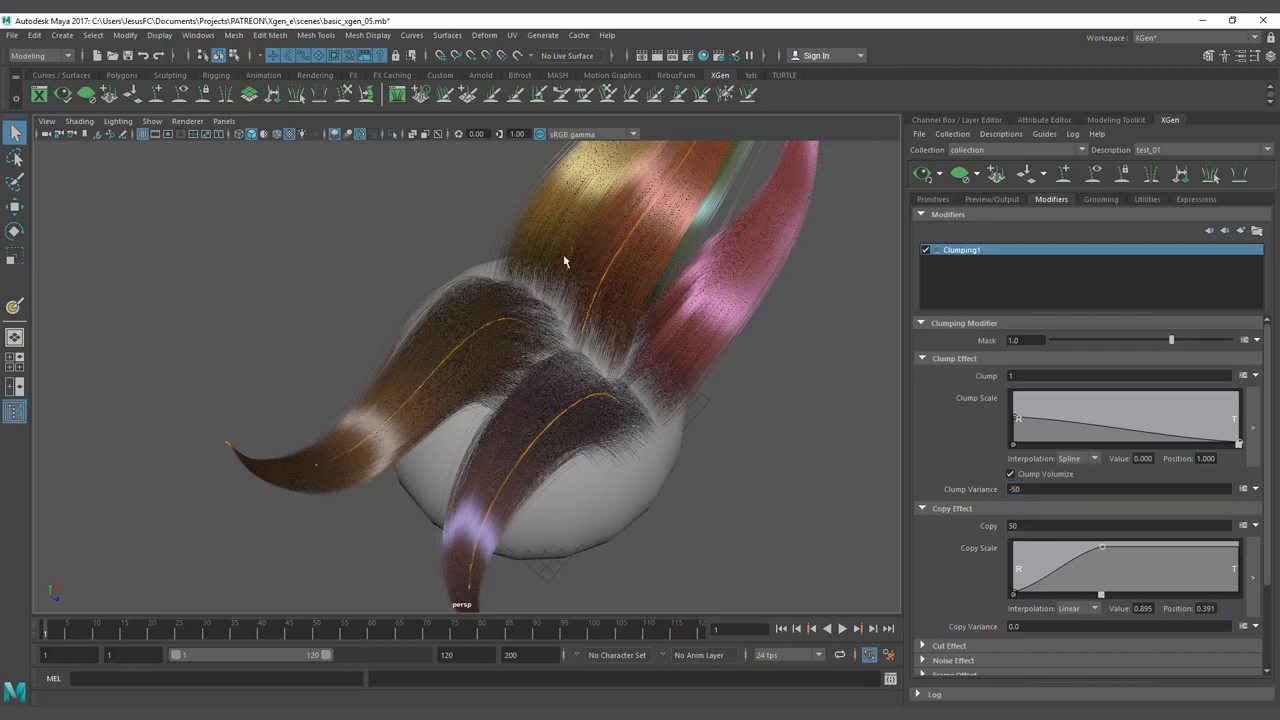
left_click_drag(563, 263, 385, 278, "alt")
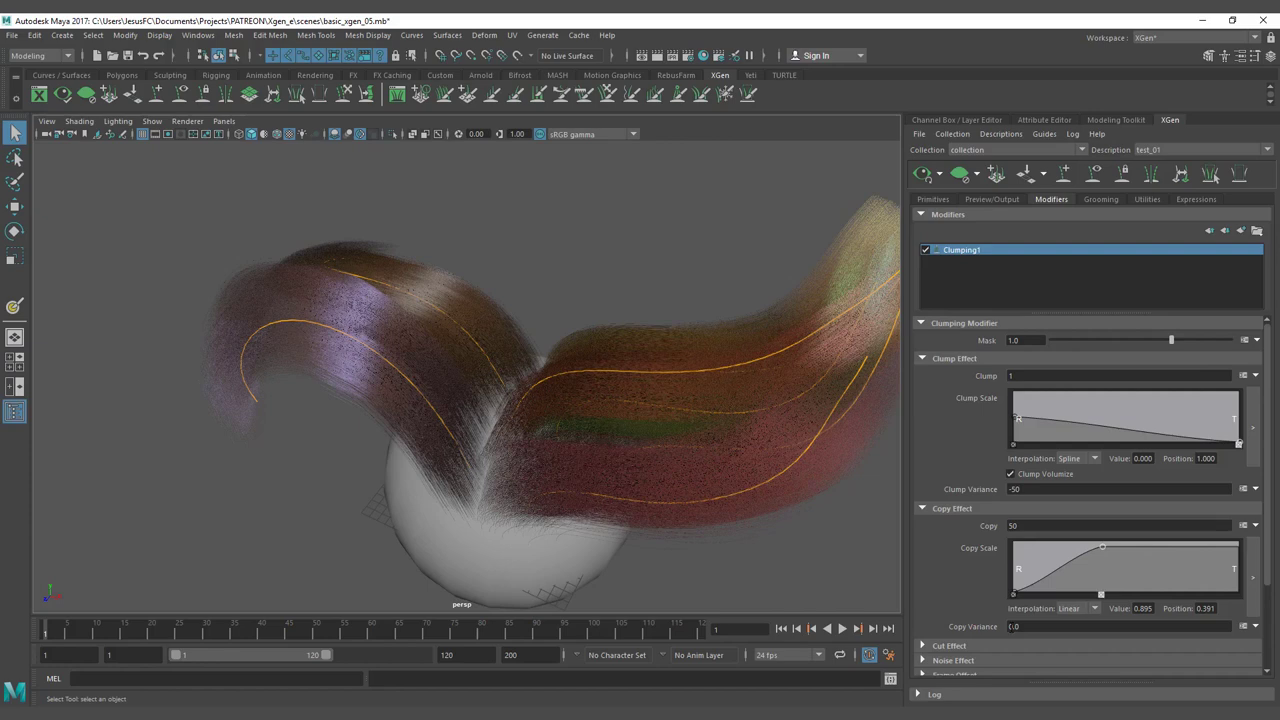
Switch the clumping modifier's Color Preview off and on again to compare the hair's appearance
scroll(1055, 396, "down", 3)
left_click_drag(545, 327, 631, 334, "alt")
left_click(1009, 621)
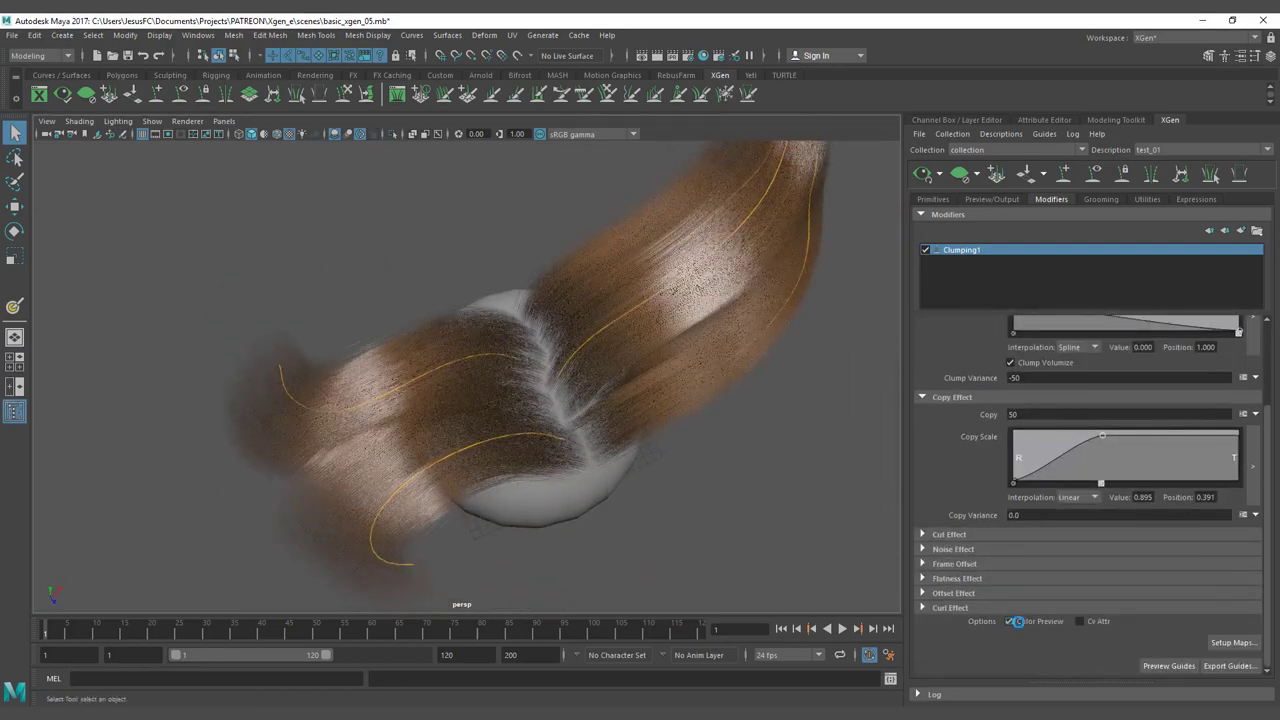
Change Clump Variance to 50 and inspect the clumps from another angle
double_click(1014, 377)
type("5")
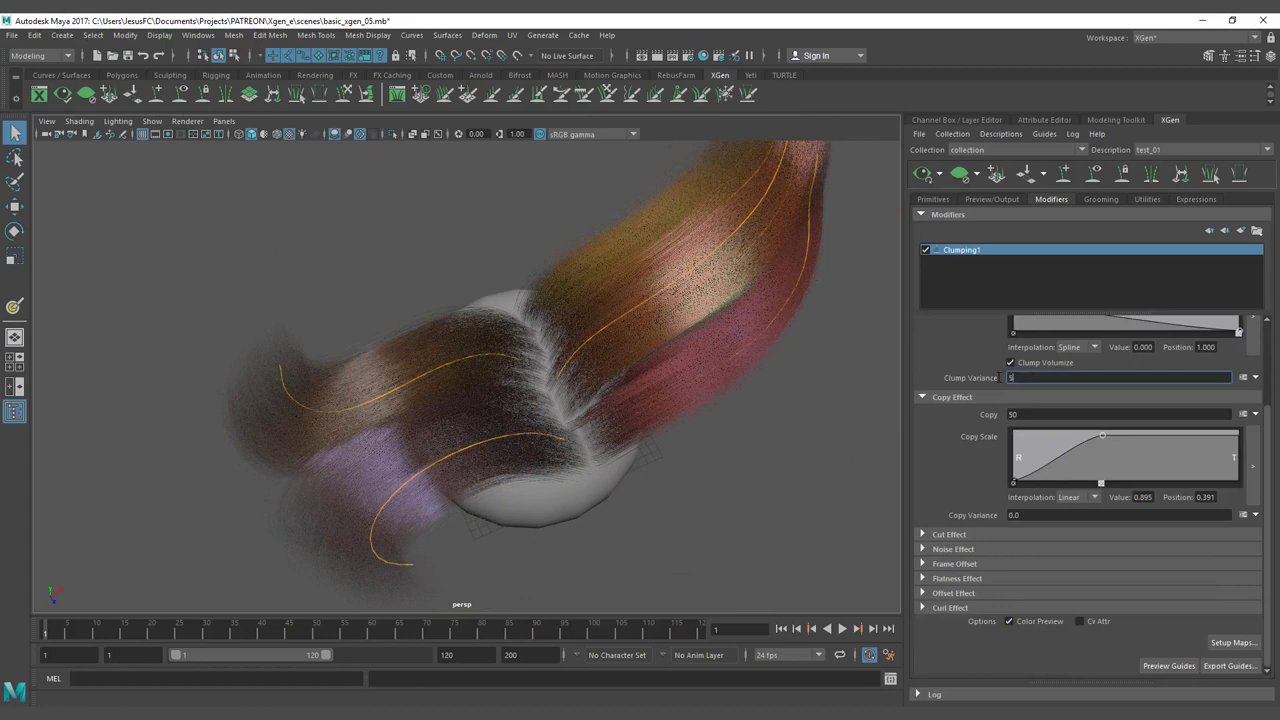
type("0")
key("Return")
left_click_drag(640, 336, 582, 339, "alt")
Reduce the Copy amount in the Copy Effect to 20
left_click_drag(1028, 414, 979, 412)
type("20")
key("Return")
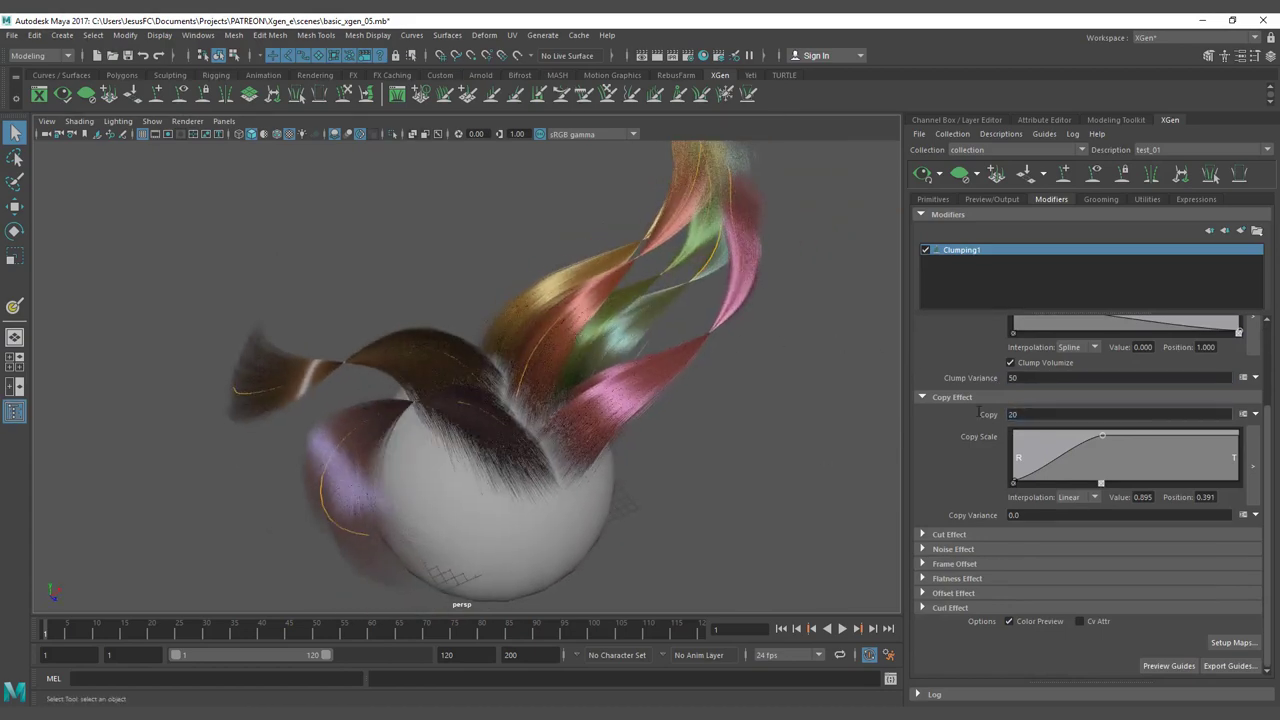
double_click(980, 414)
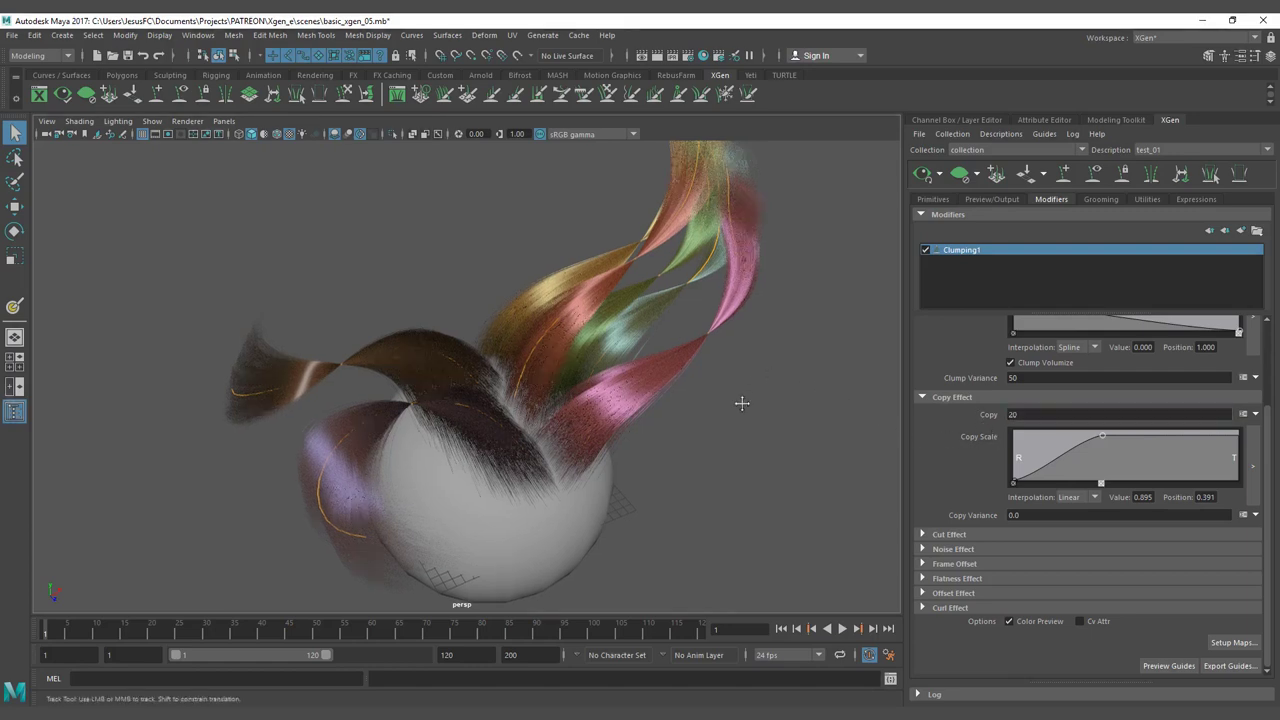
middle_click_drag(740, 403, 711, 438, "alt")
Reduce the Copy amount in the Copy Effect to 10
left_click_drag(1022, 414, 938, 414)
type("10")
key("Return")
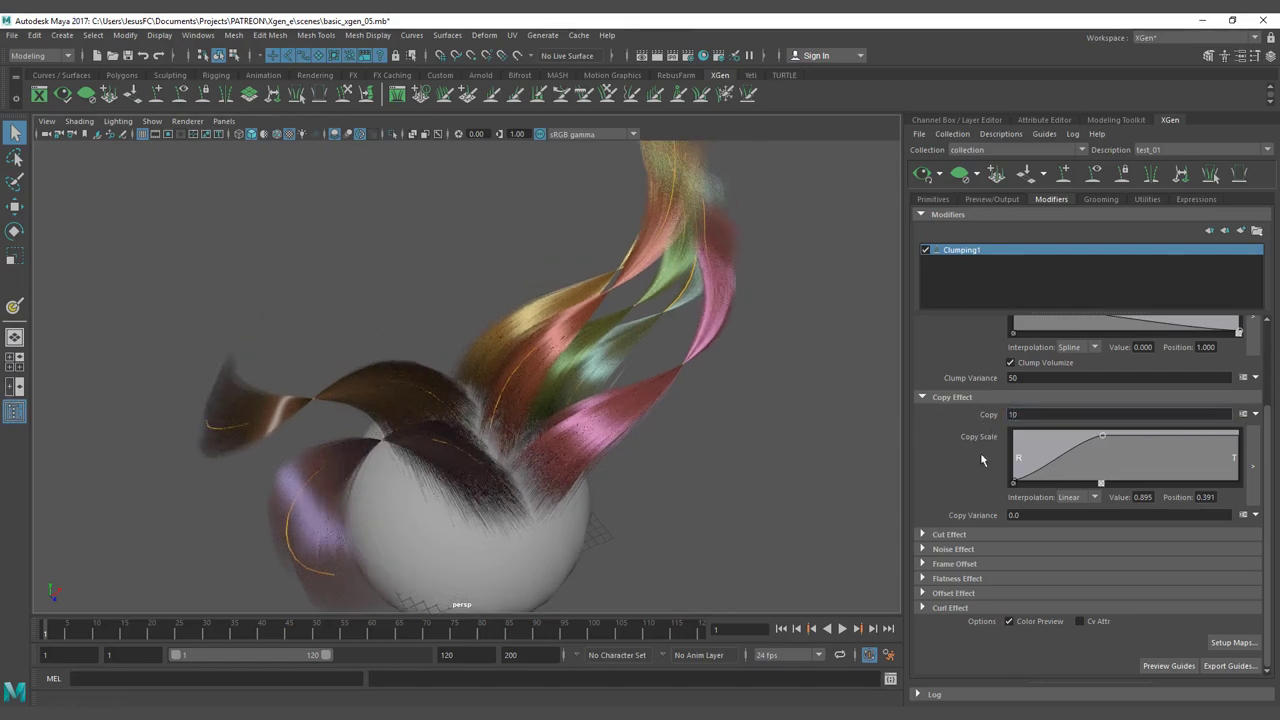
Reset the Clump Variance of the clumping modifier to 0
scroll(1000, 450, "up", 3)
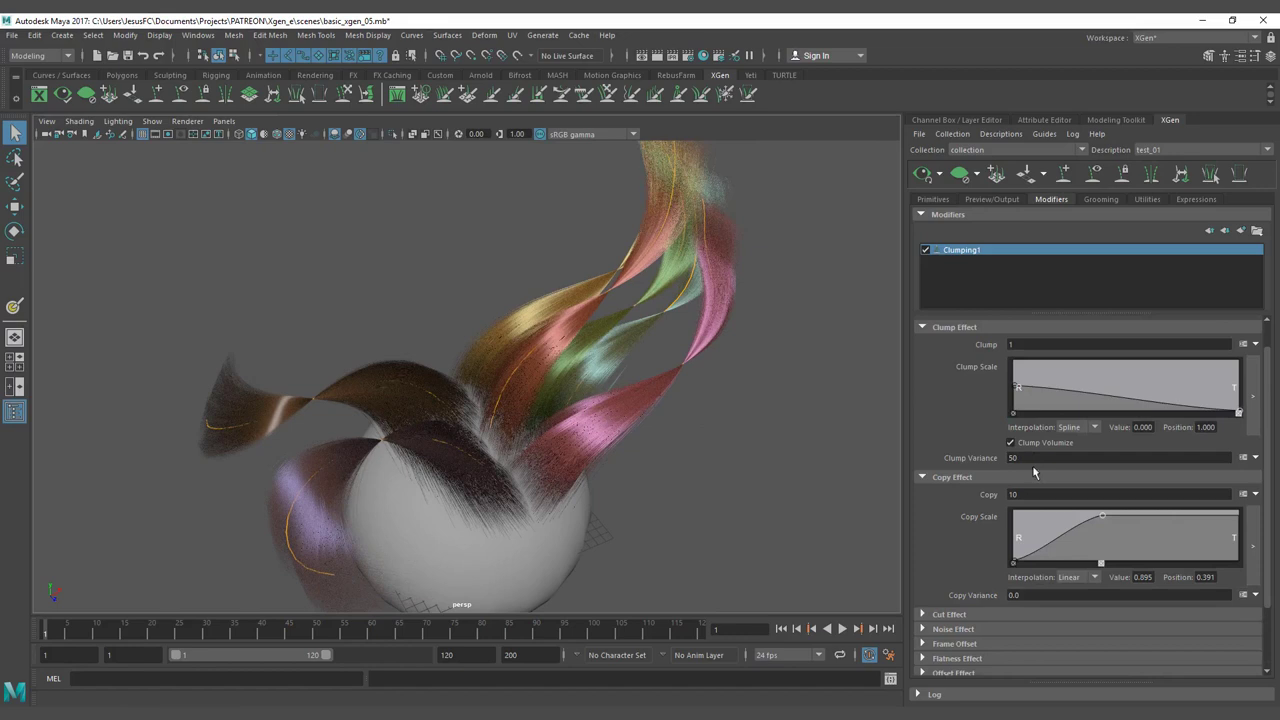
double_click(1014, 458)
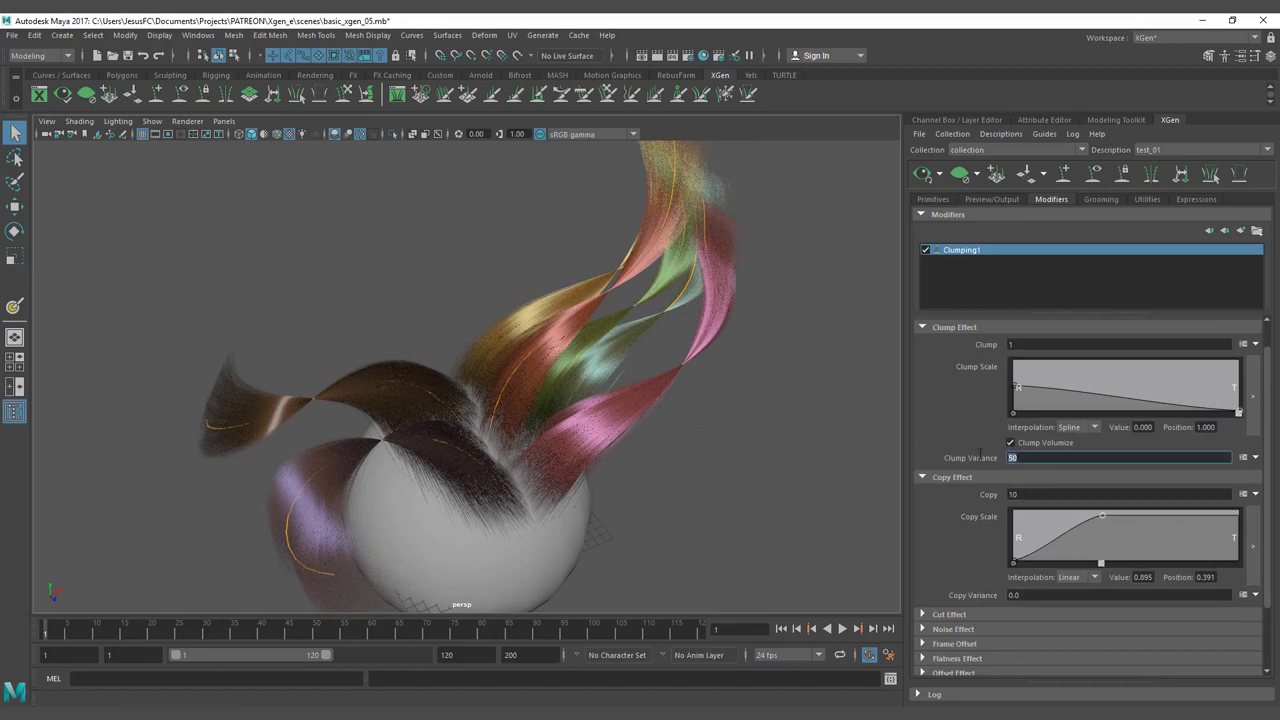
key("Return")
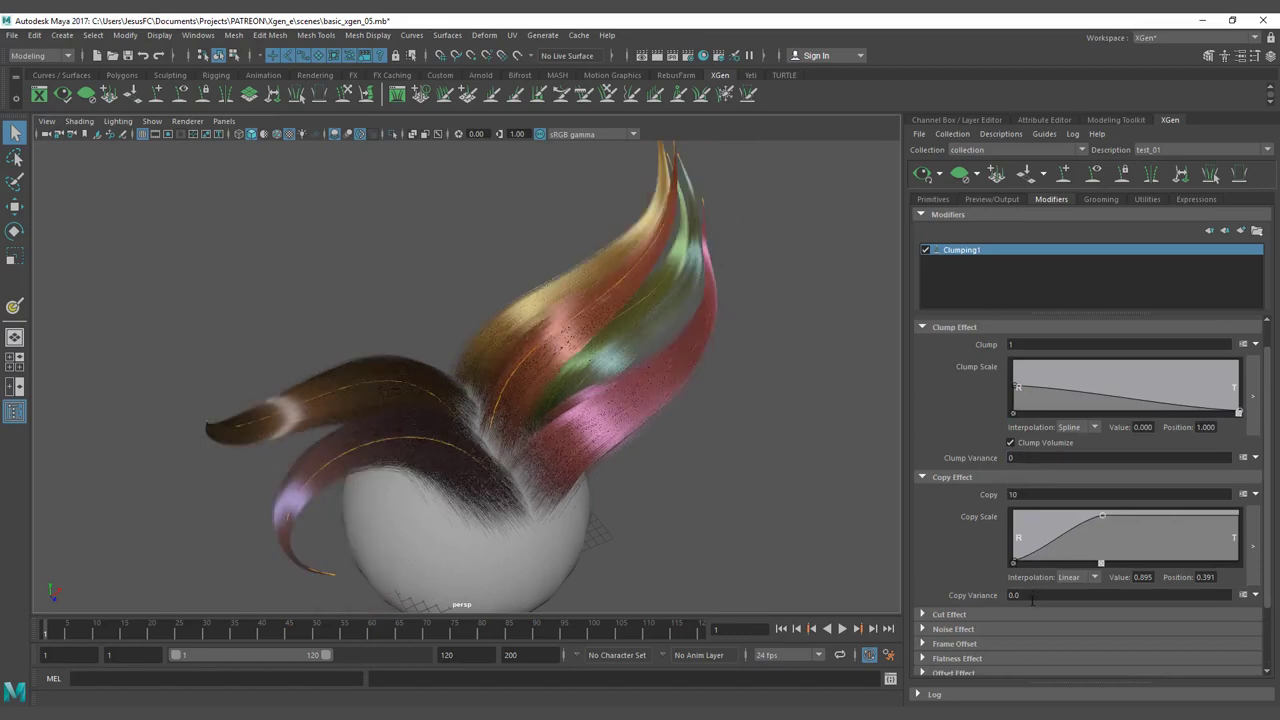
Set Copy Variance to -50 and check its influence on the hair strands
double_click(1036, 594)
type("-50")
key("Return")
left_click_drag(745, 427, 664, 440, "alt")
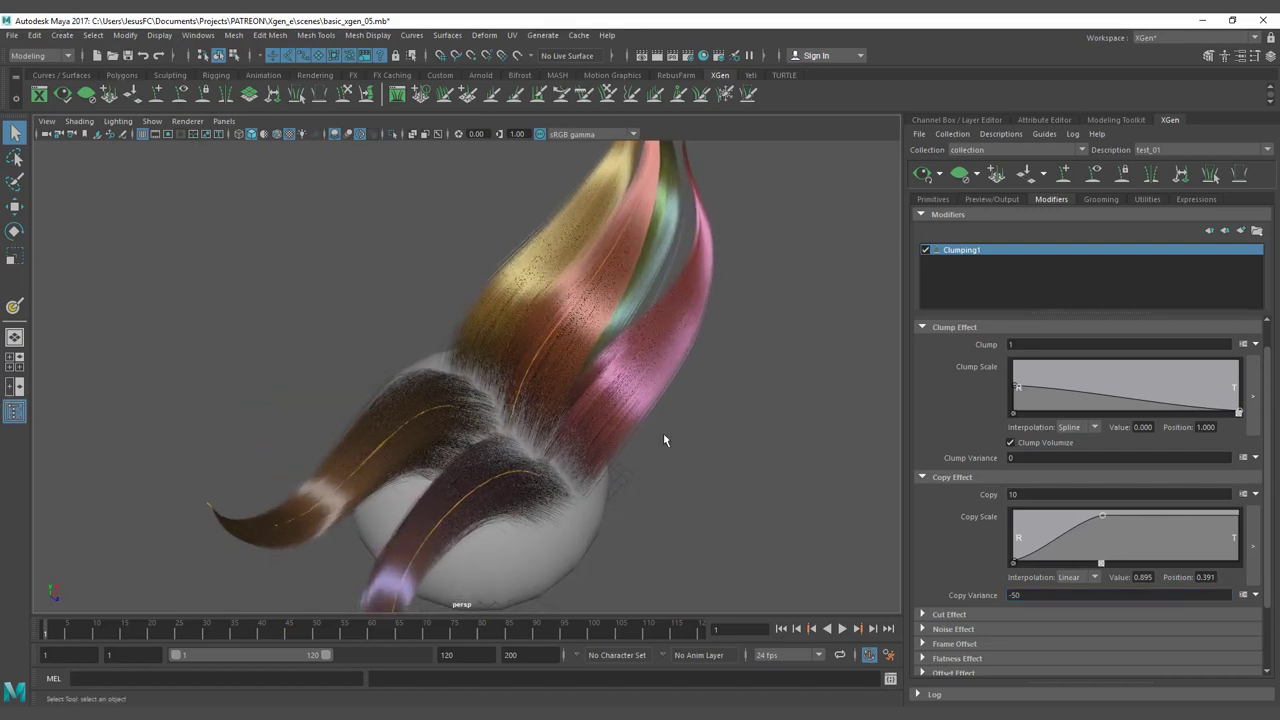
Exaggerate Copy Variance to -500 and check its influence on the hair strands
left_click(1033, 596)
type("0")
key("Return")
left_click_drag(677, 451, 660, 442, "alt")
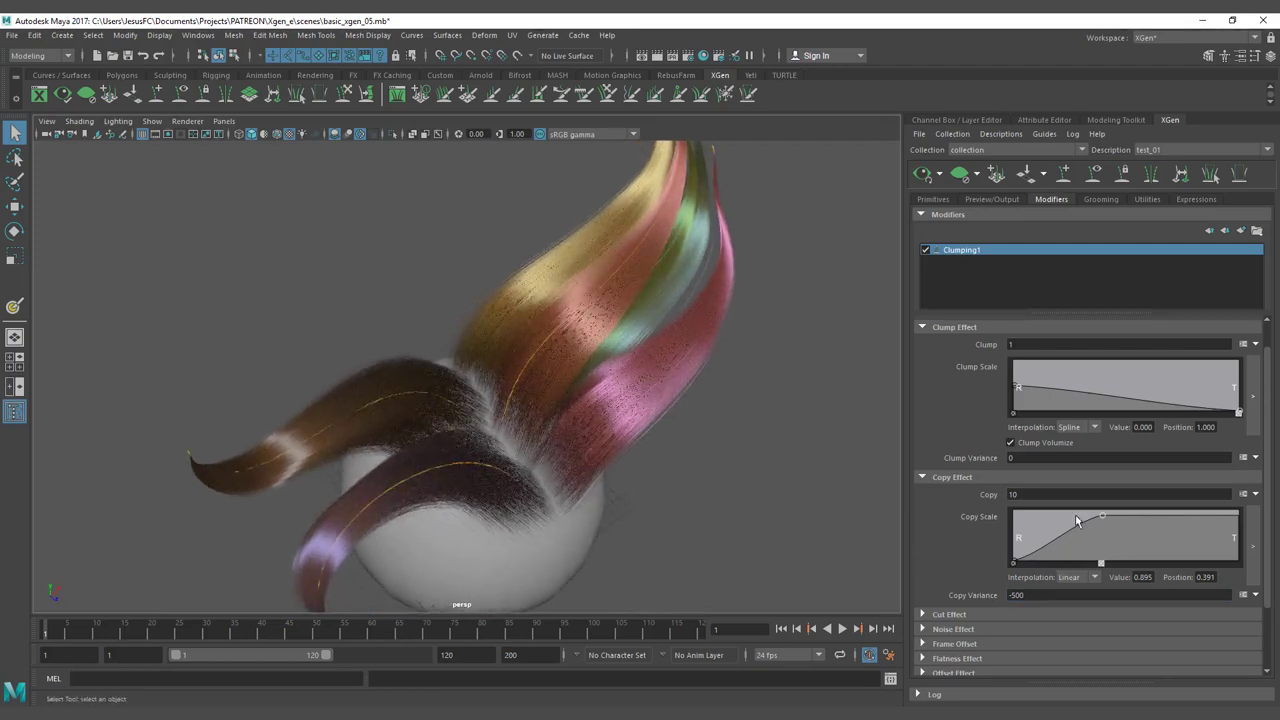
Raise the Copy amount in the Copy Effect to 20
double_click(1012, 494)
key("Return")
left_click_drag(677, 426, 645, 426, "alt")
Try a positive Copy Variance of 50 and inspect the strands
left_click_drag(1030, 596, 1003, 595)
type("-")
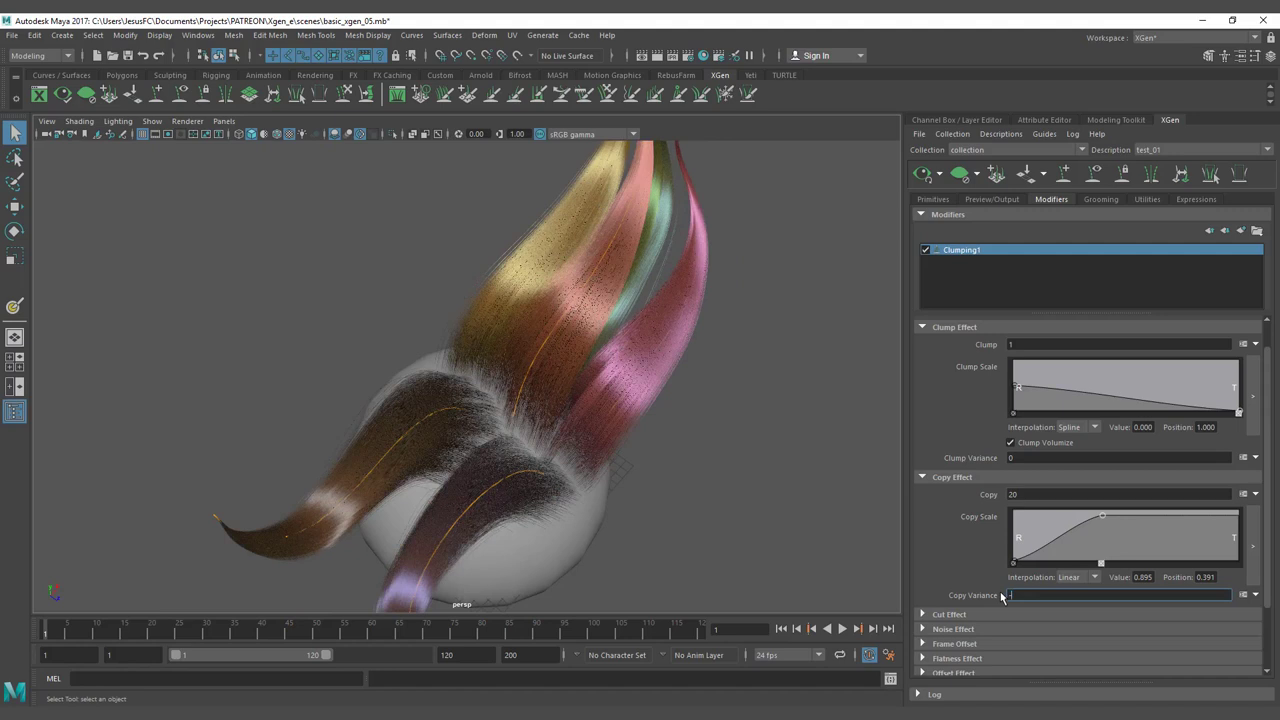
type("50")
key("Return")
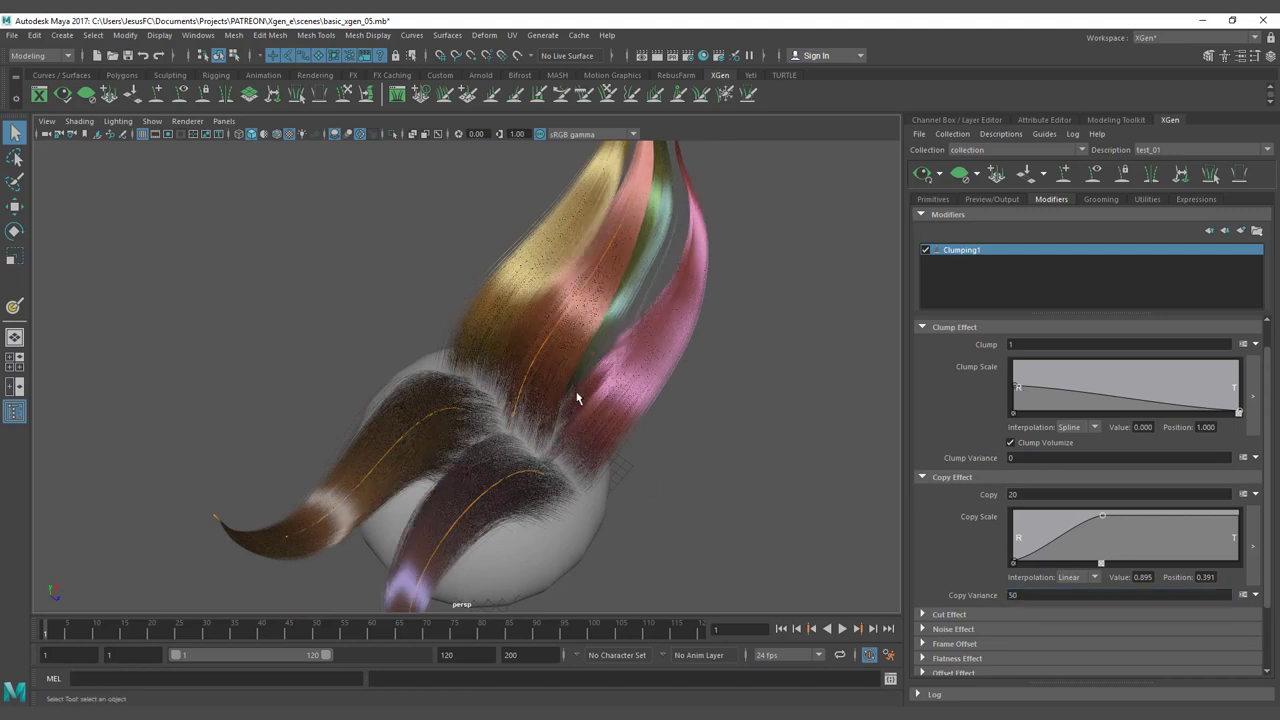
left_click_drag(578, 397, 607, 380, "alt")
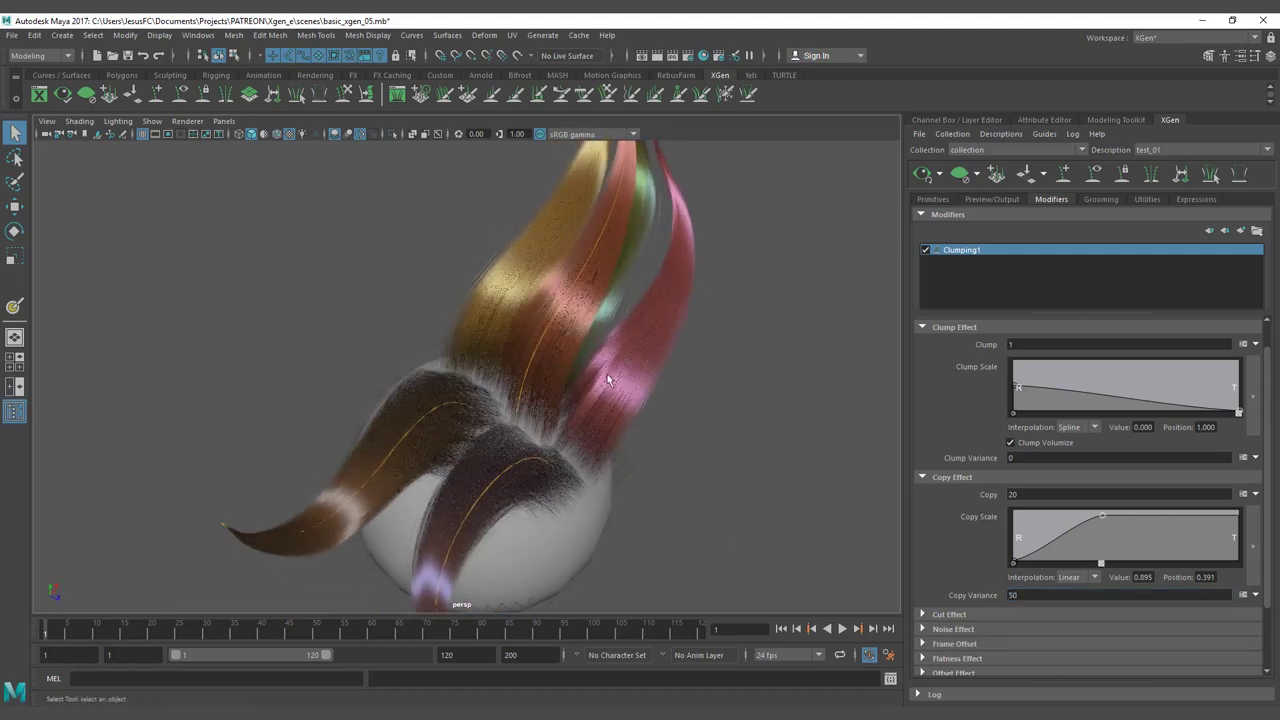
Try a negative Copy Variance of -50 for comparison and inspect the strands
double_click(1010, 595)
type("-5")
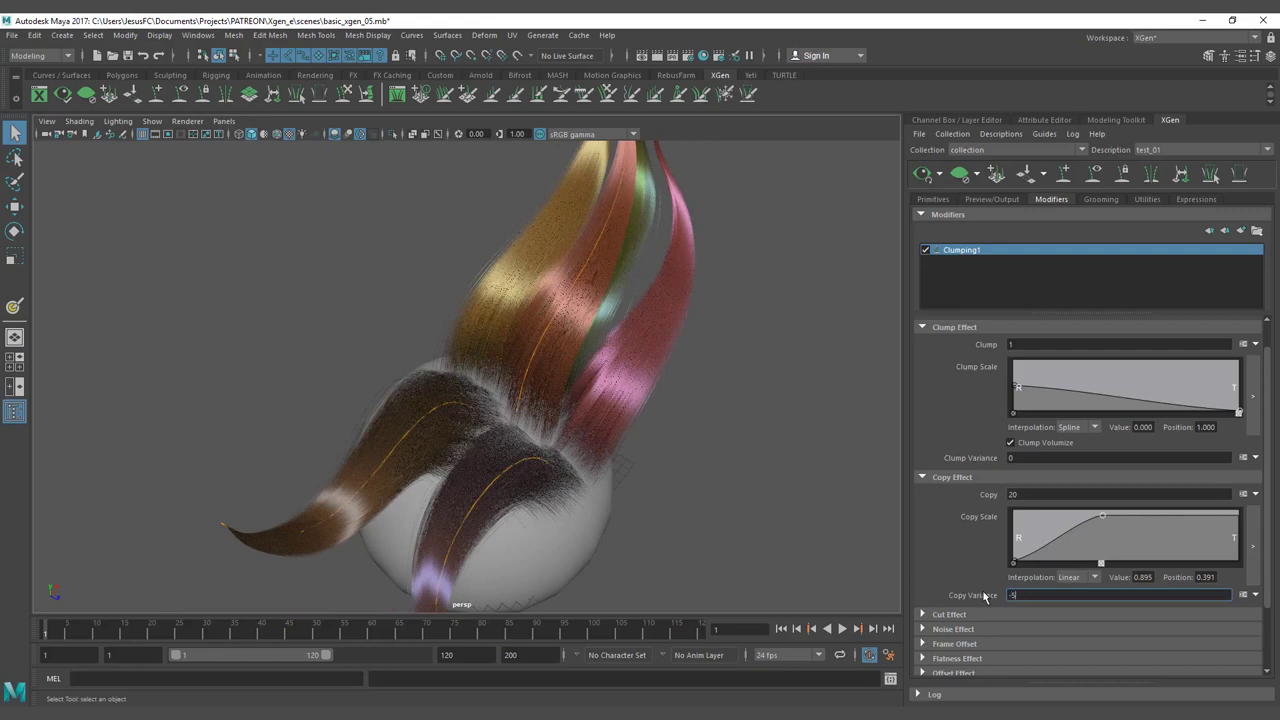
type("0")
key("Return")
left_click_drag(594, 434, 500, 418, "alt")
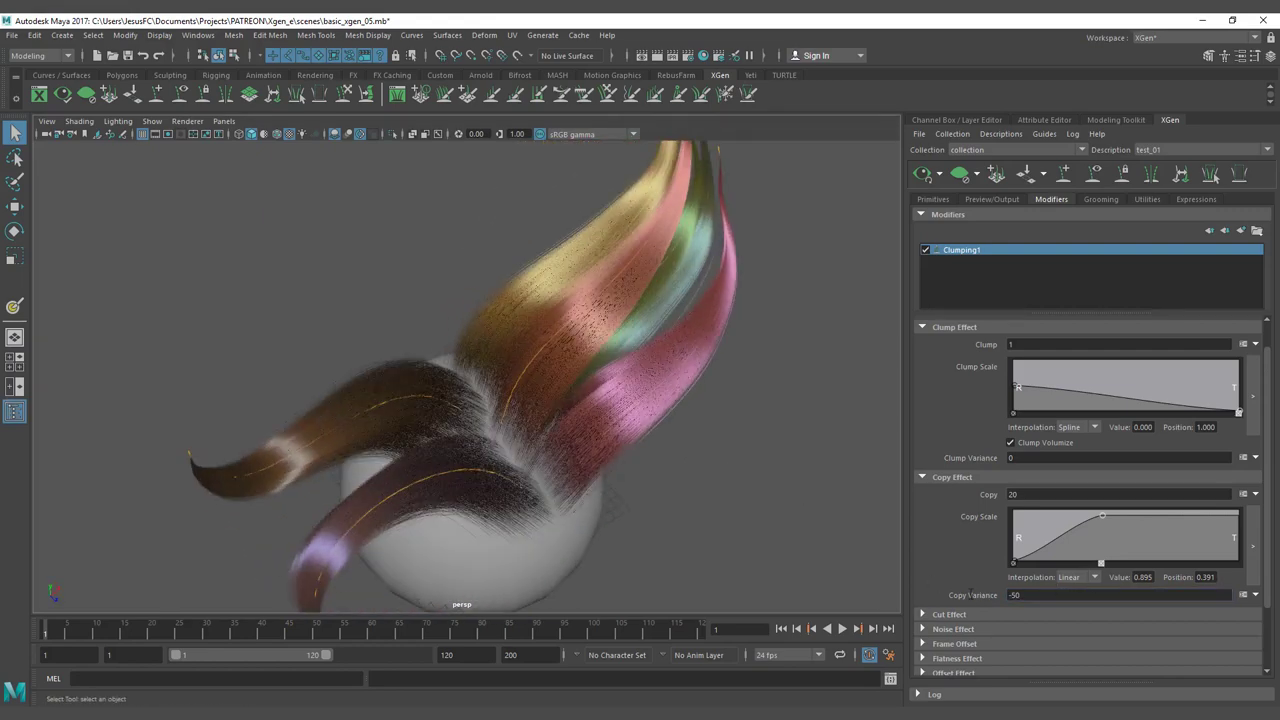
Set Copy Variance in the Copy Effect to 50
left_click_drag(1022, 595, 966, 595)
type("50")
key("Return")
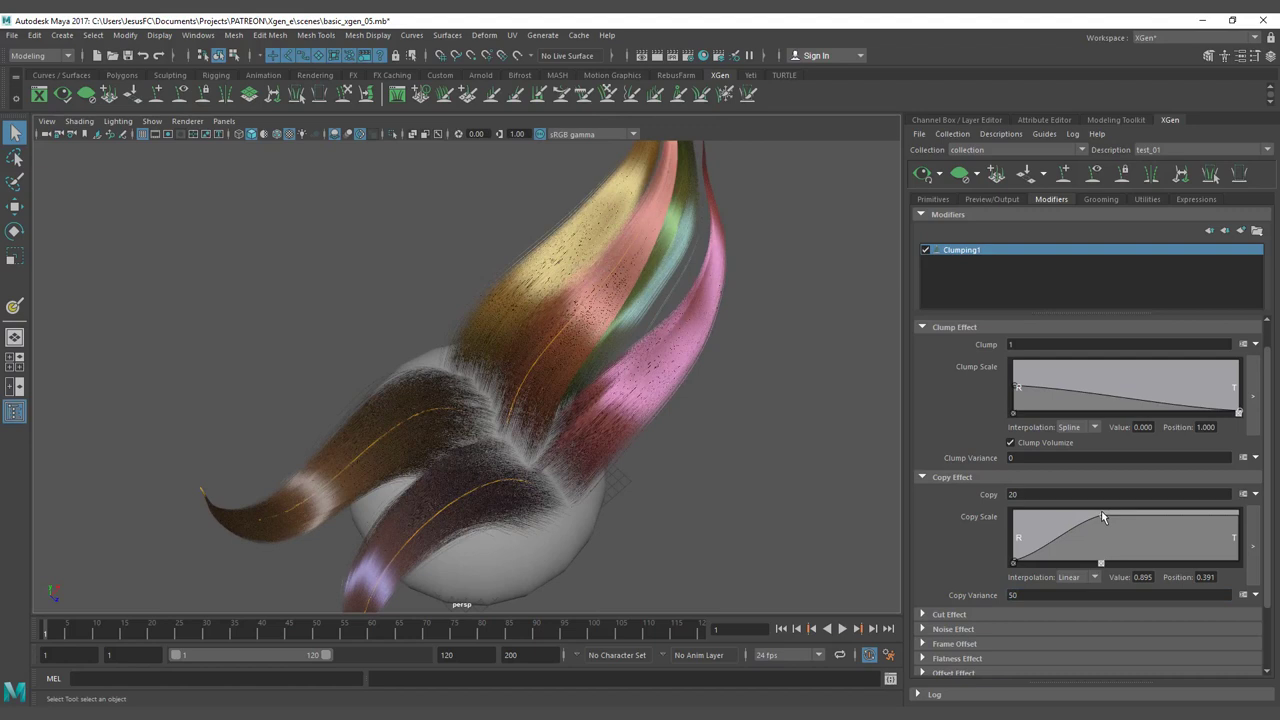
Reshape the Copy Scale ramp: move the outer point to about value 0.684, position 0.251, and raise the root point to about 0.88
left_click_drag(1104, 515, 1070, 525)
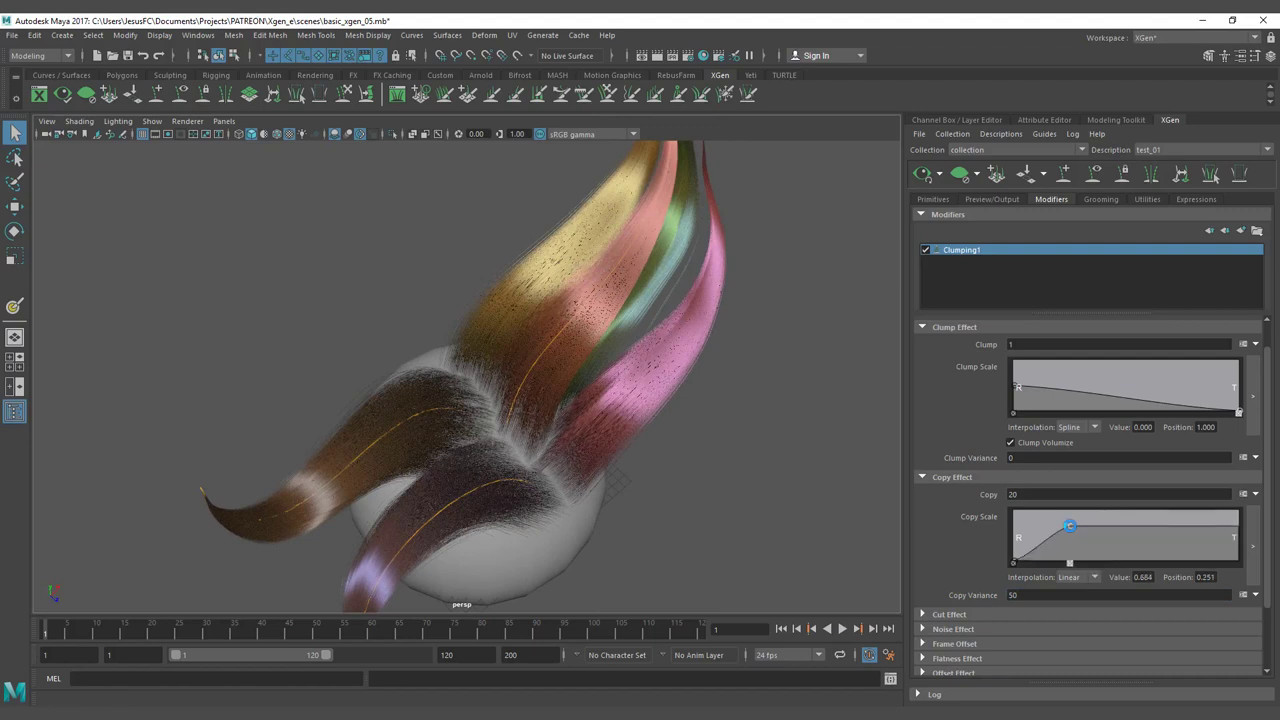
left_click(1011, 518)
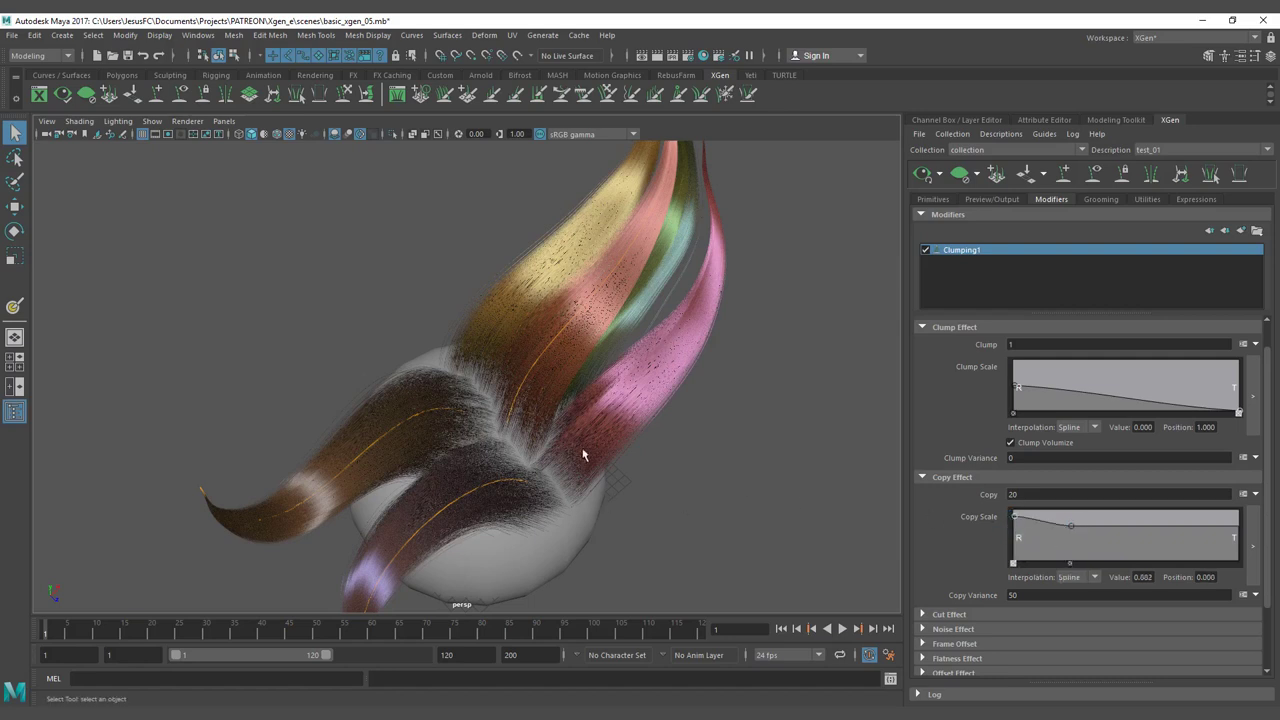
Try dropping the Copy Scale ramp's middle point to value 0.000 at position 0.311 and inspect the strands closely
left_click(1071, 527)
left_click_drag(1082, 557, 1082, 560)
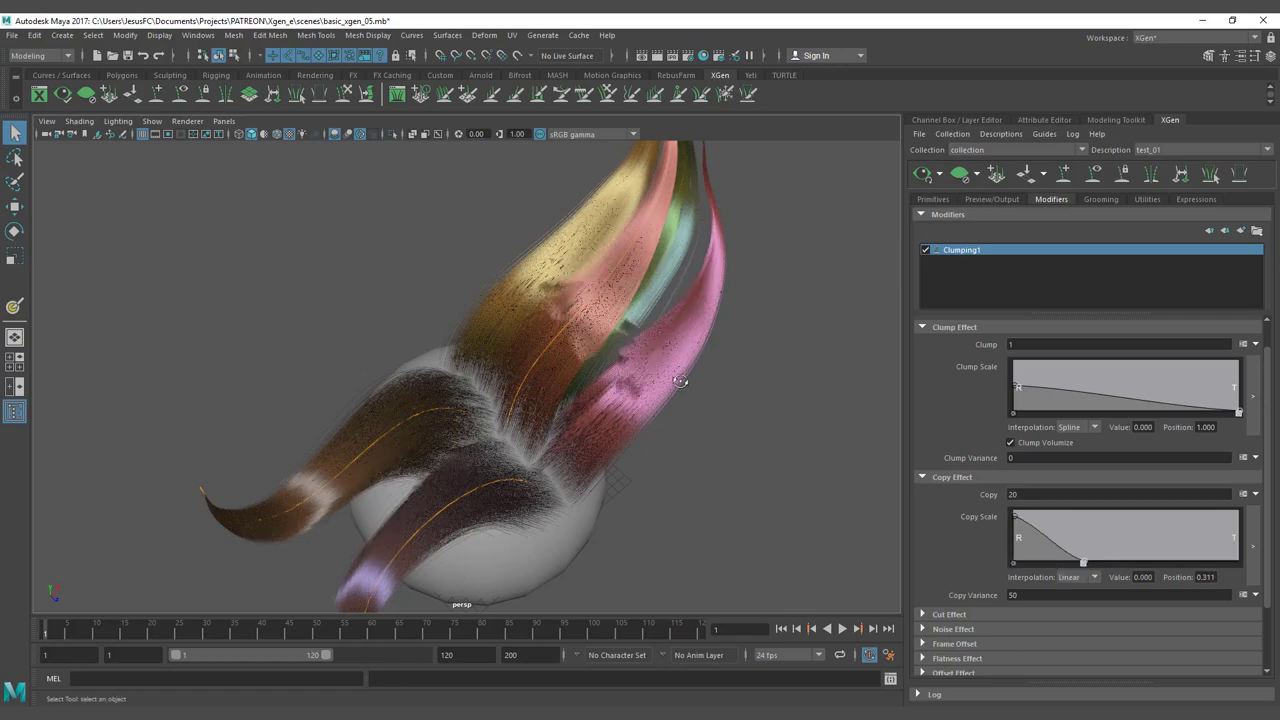
left_click_drag(683, 381, 663, 411, "alt")
right_click_drag(663, 411, 682, 348, "alt")
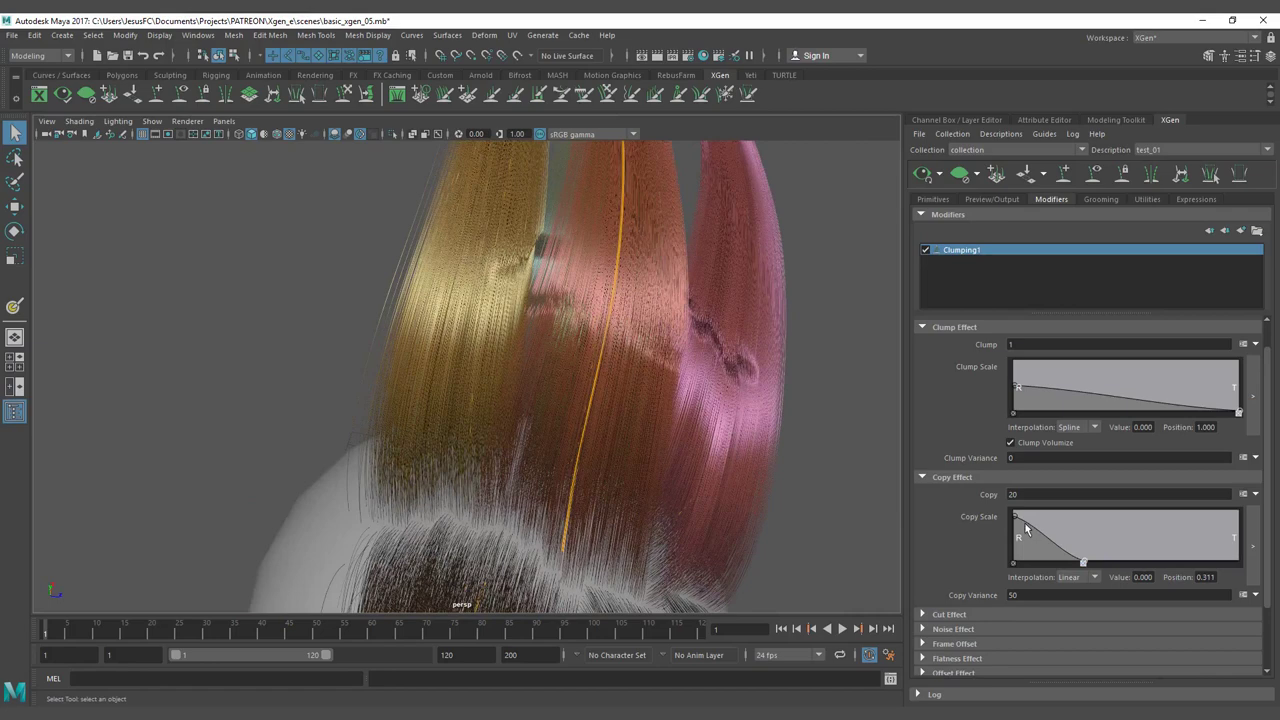
Reshape the Copy Scale ramp so it falls smoothly from value 1.000 at the root to near zero at the tip
left_click_drag(1086, 562, 1087, 561)
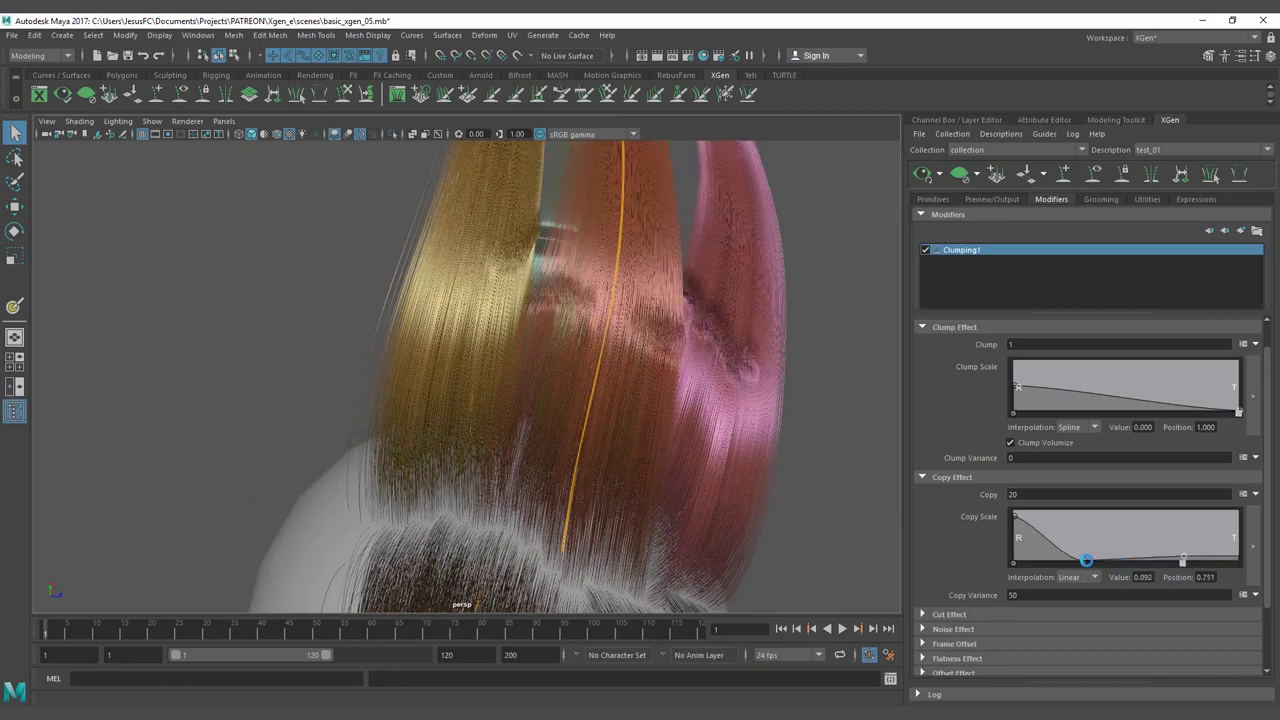
left_click(1081, 563)
left_click_drag(778, 401, 740, 380, "alt")
left_click_drag(1012, 515, 1014, 577)
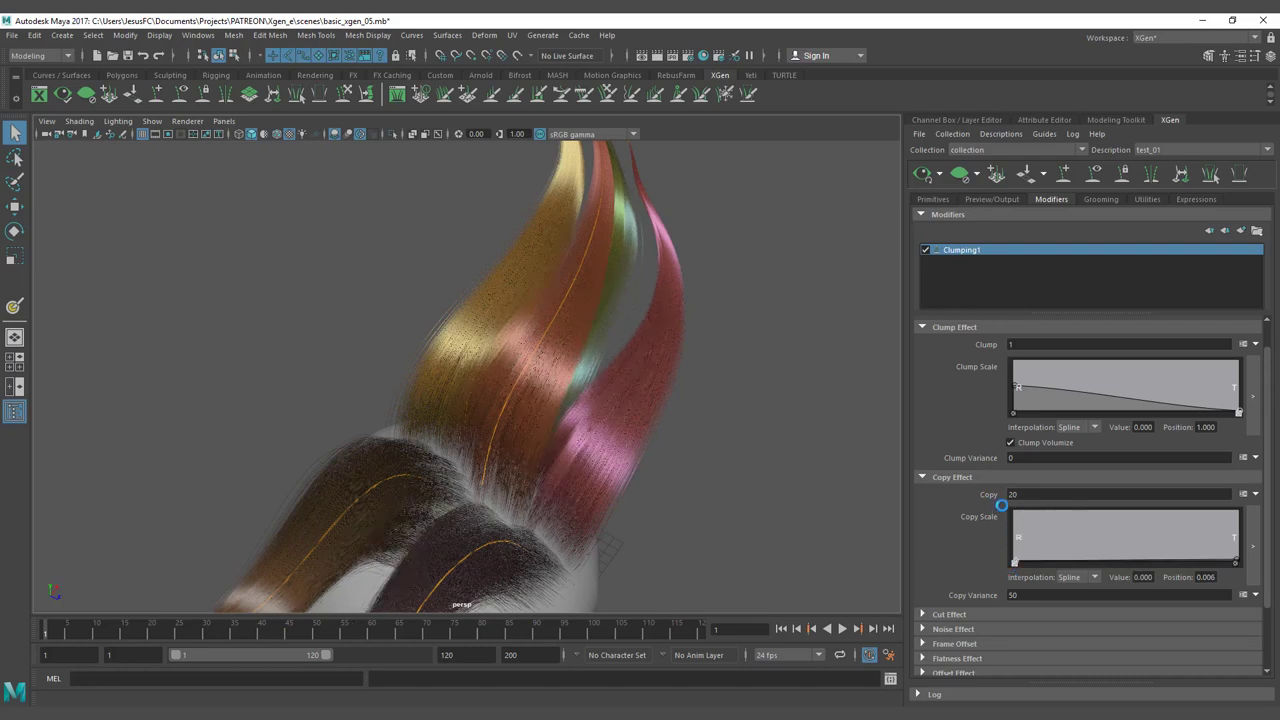
left_click(1002, 506)
Set Copy Variance to -50 and inspect the strands from another angle
left_click(1043, 593)
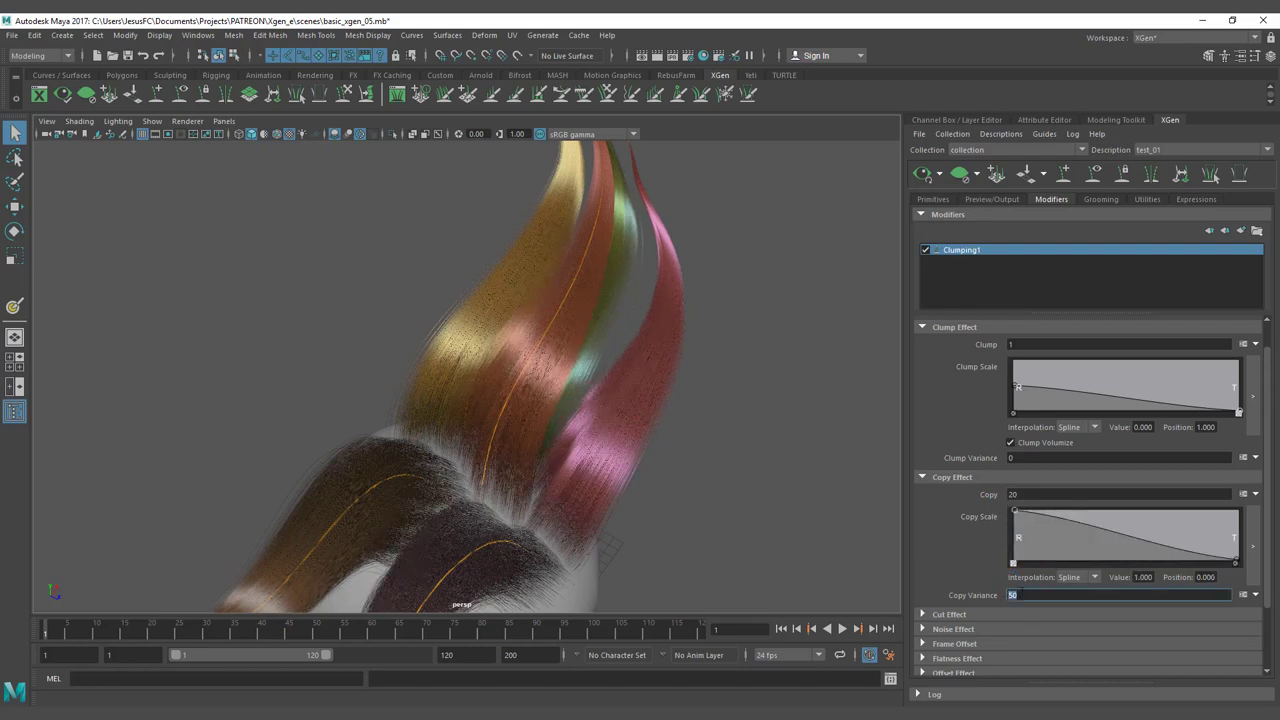
type("-50")
key("Return")
left_click_drag(640, 488, 560, 443, "alt")
left_click_drag(634, 400, 571, 353, "alt")
Set the Copy amount in the Copy Effect to 0 and check the clumps
scroll(955, 512, "down", 1)
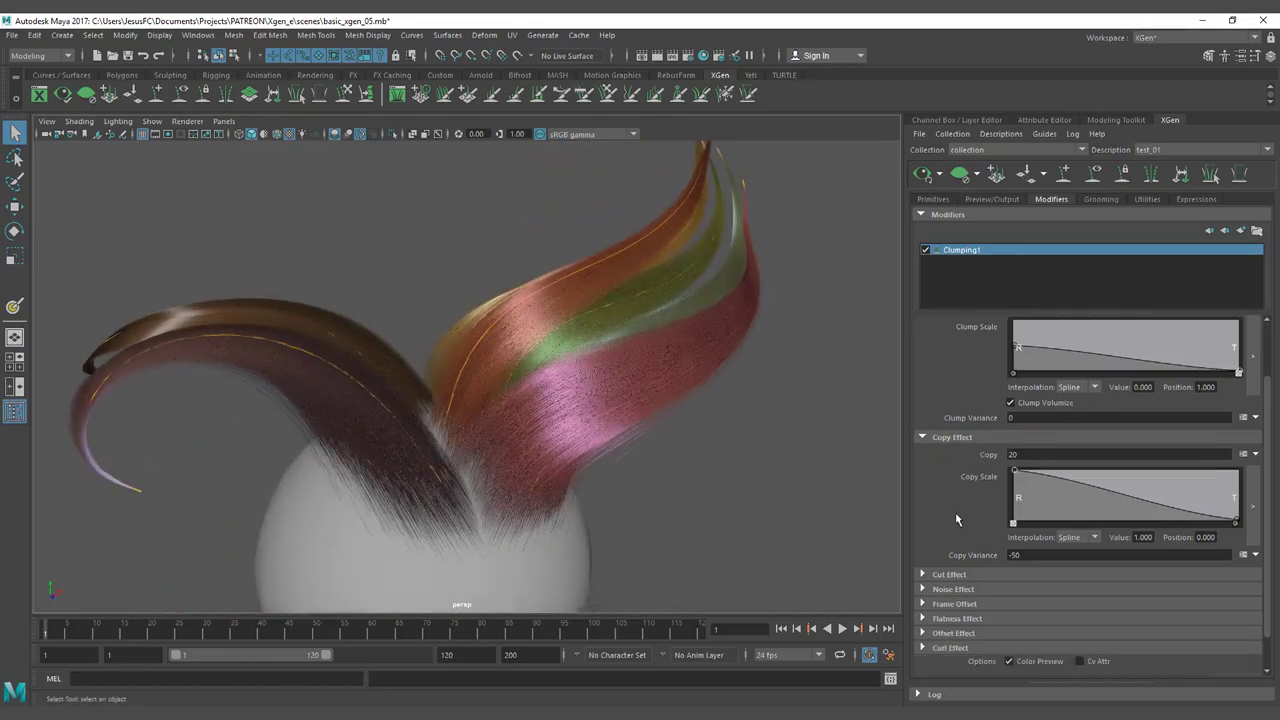
left_click_drag(1019, 455, 995, 457)
type("0")
key("Return")
left_click_drag(630, 399, 703, 428, "alt")
Expand the Cut Effect settings and set Cut to 1
left_click(965, 574)
right_click_drag(692, 412, 603, 399, "alt")
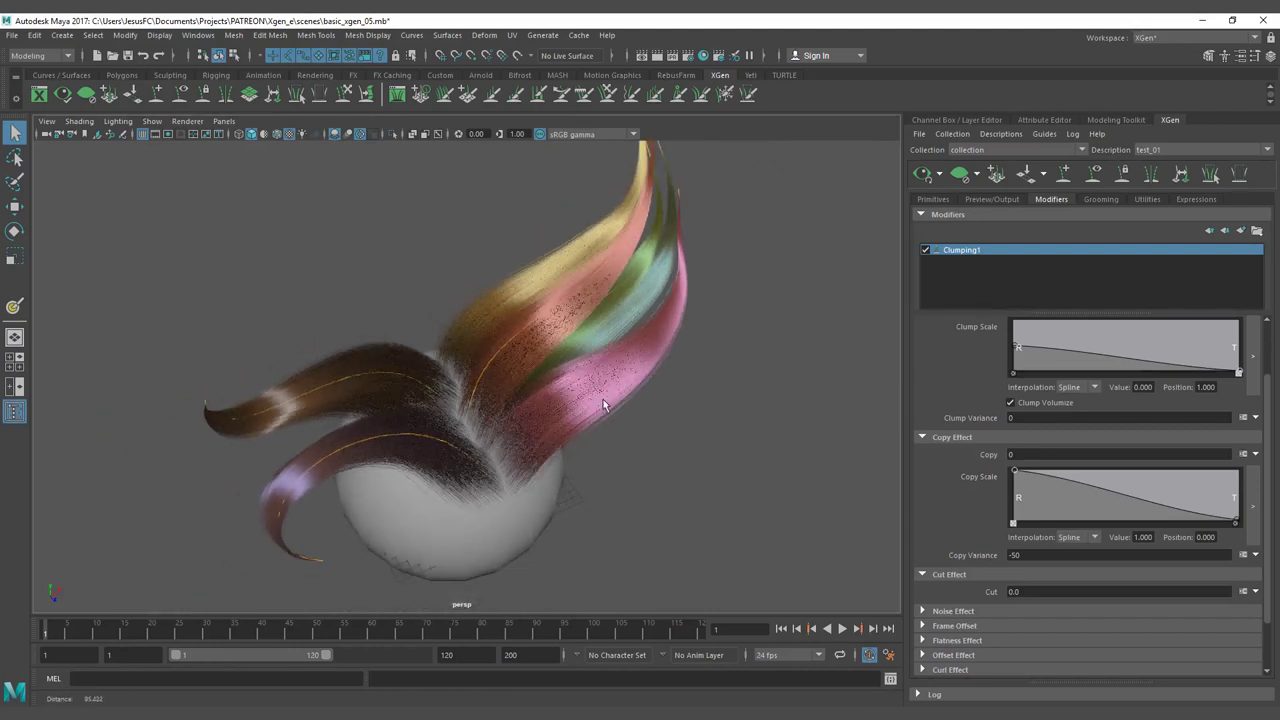
left_click_drag(1042, 591, 961, 598)
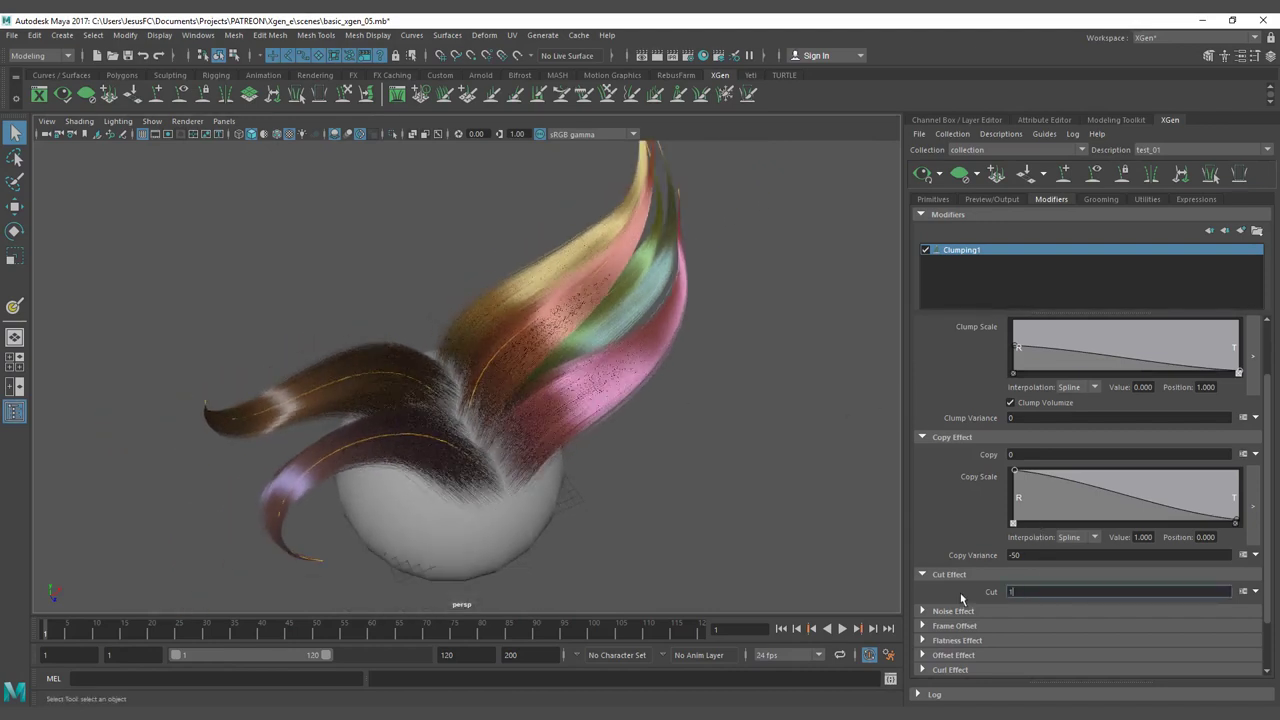
type("1")
key("Return")
Try a Cut value of 10 and inspect the shortened clumps against the guides
double_click(1008, 591)
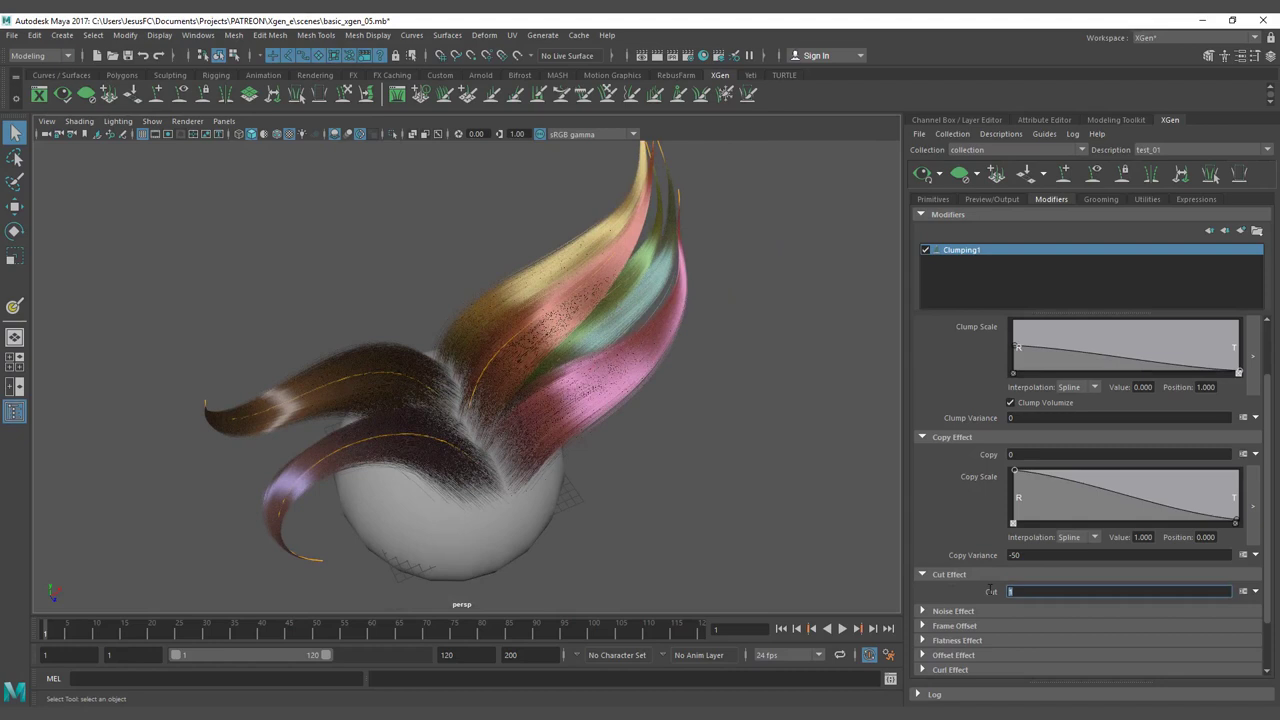
type("10")
key("Return")
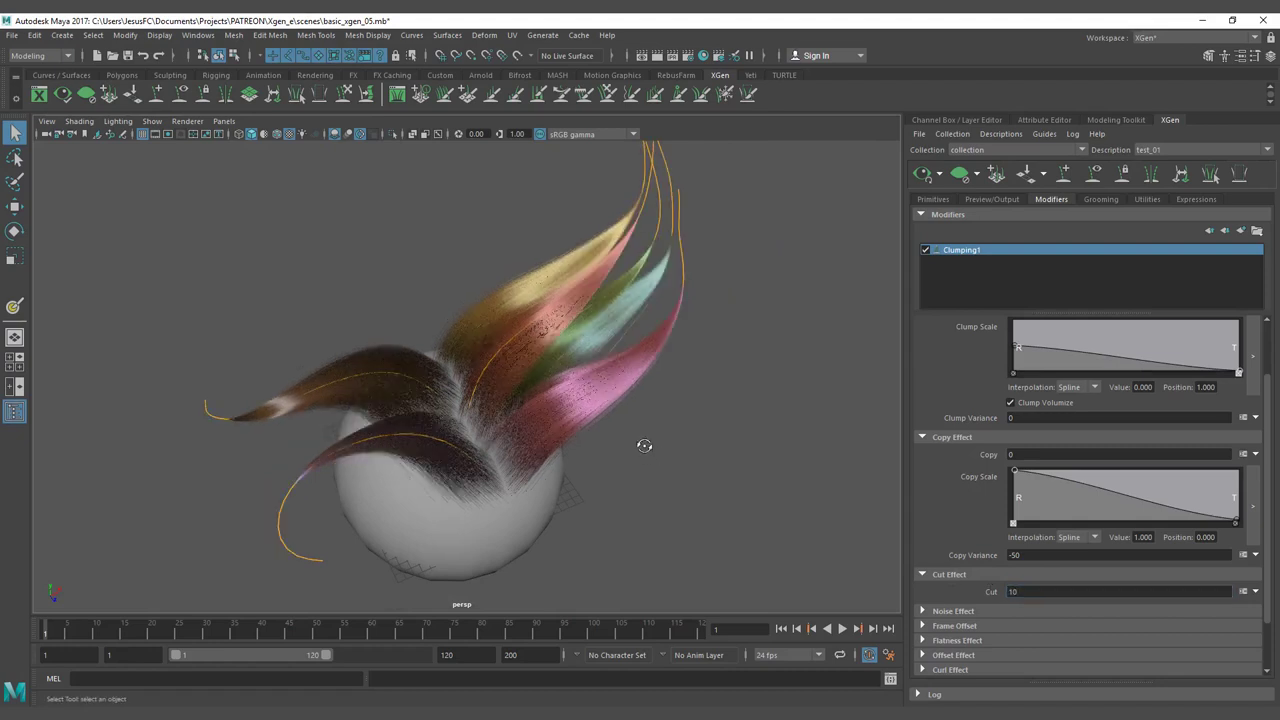
middle_click_drag(679, 365, 700, 398, "alt")
left_click_drag(700, 398, 600, 350, "alt")
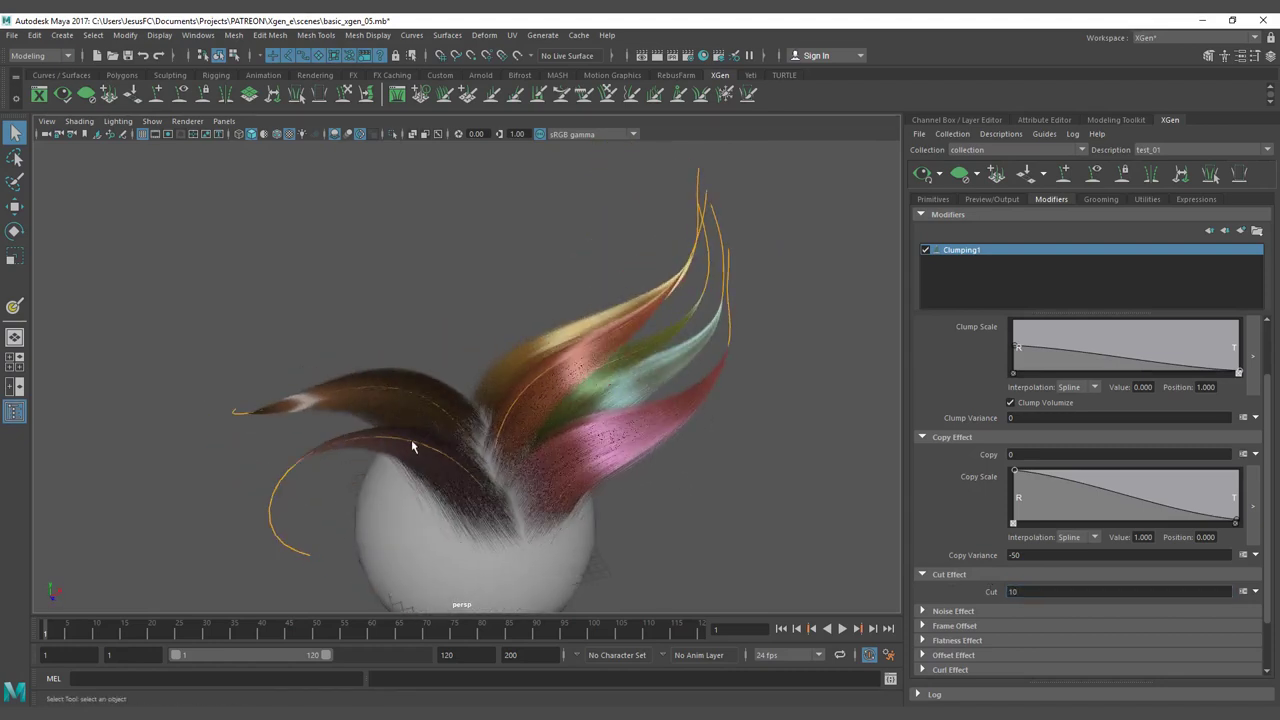
Try an extreme Cut value of 100, then reset Cut to 0
double_click(1034, 591)
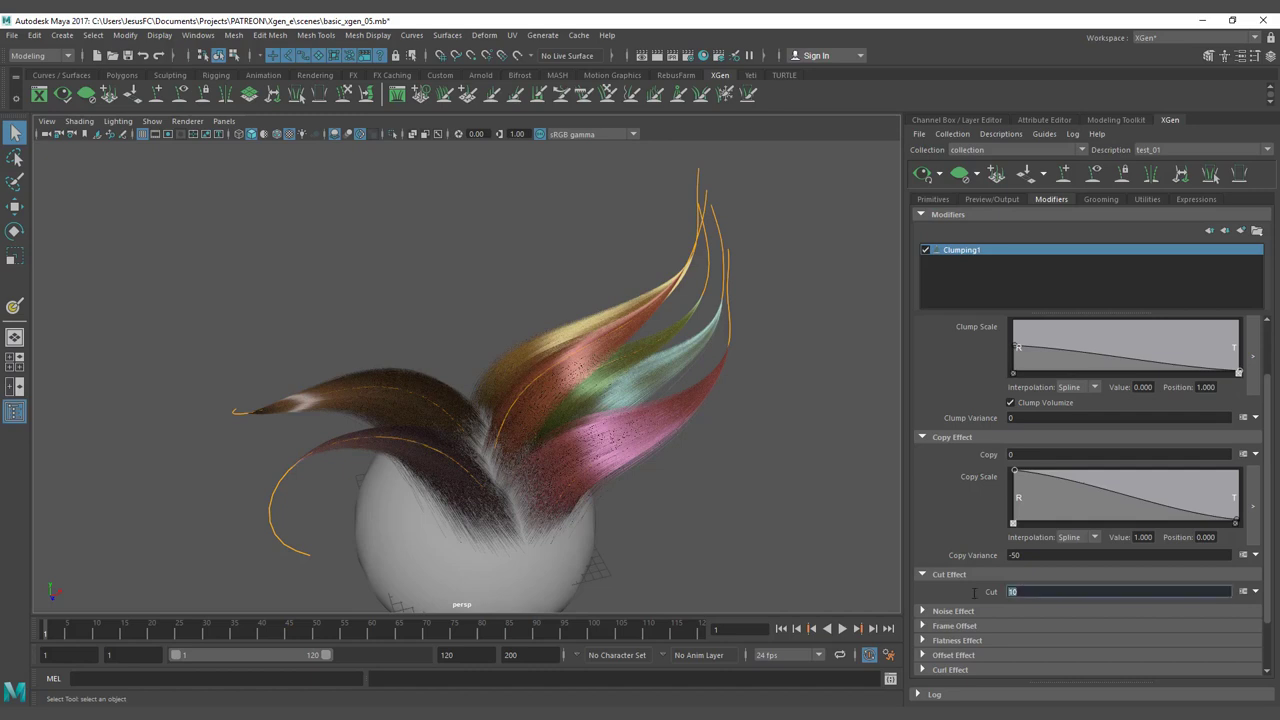
type("0")
key("Return")
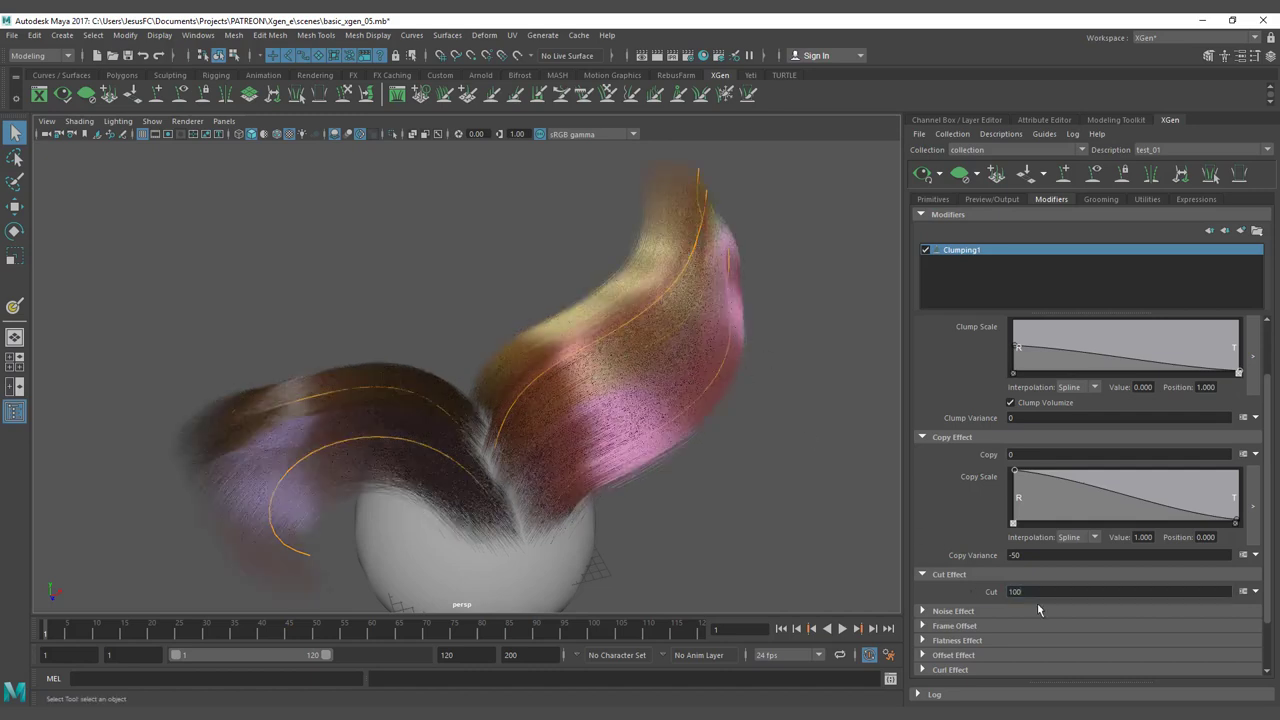
double_click(1021, 591)
type("0")
key("Return")
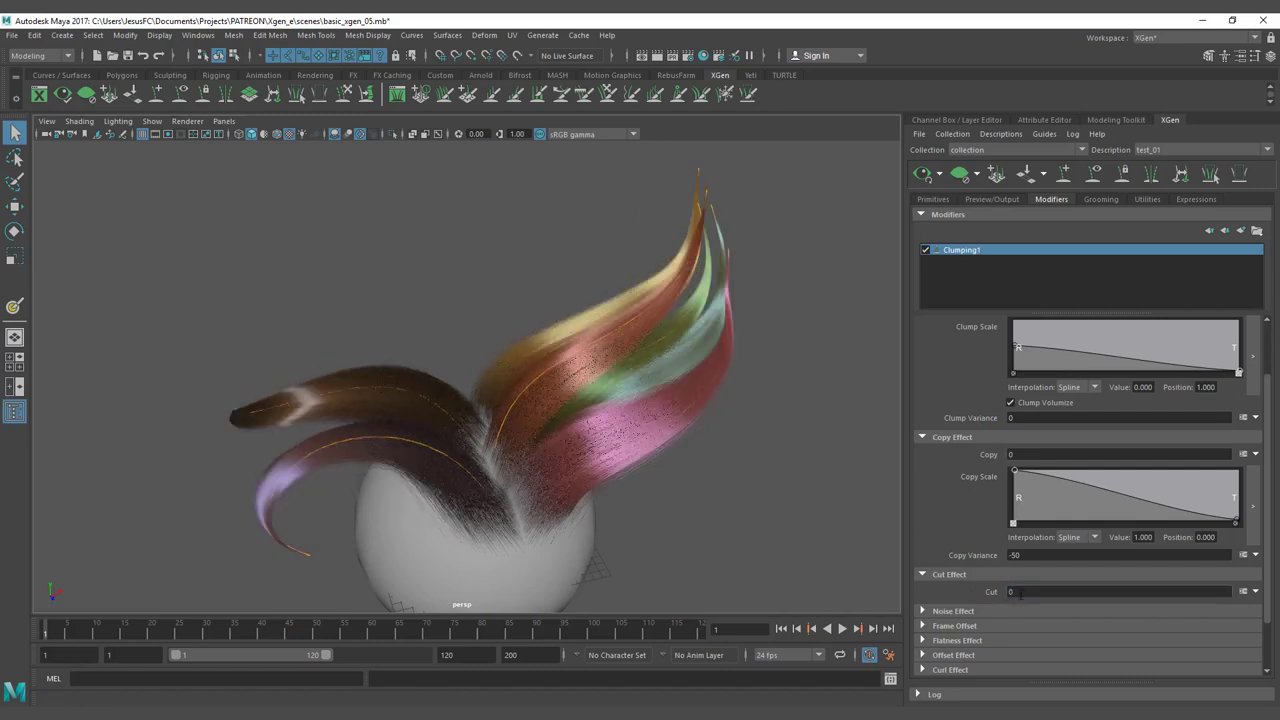
Try Cut values of 50 and 20, inspecting the hair length along the guides
double_click(1021, 591)
type("50")
key("Return")
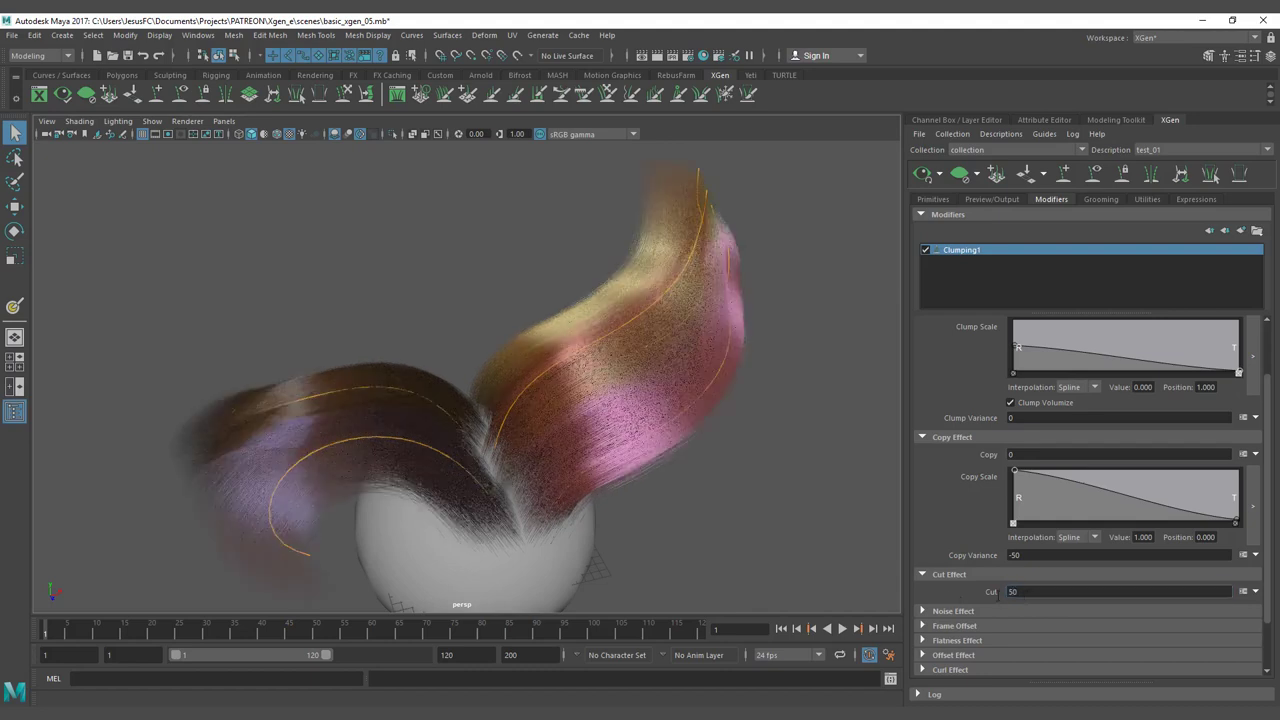
double_click(1015, 591)
type("20")
key("Return")
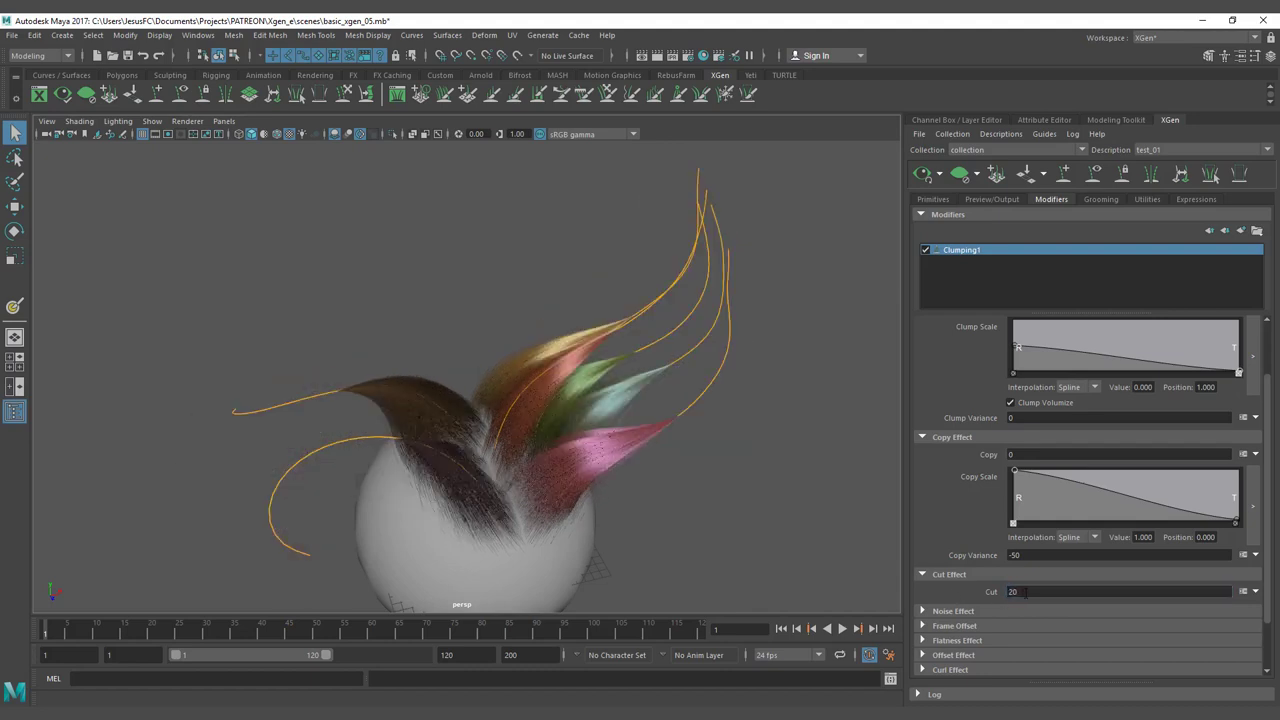
left_click_drag(640, 478, 563, 456, "alt")
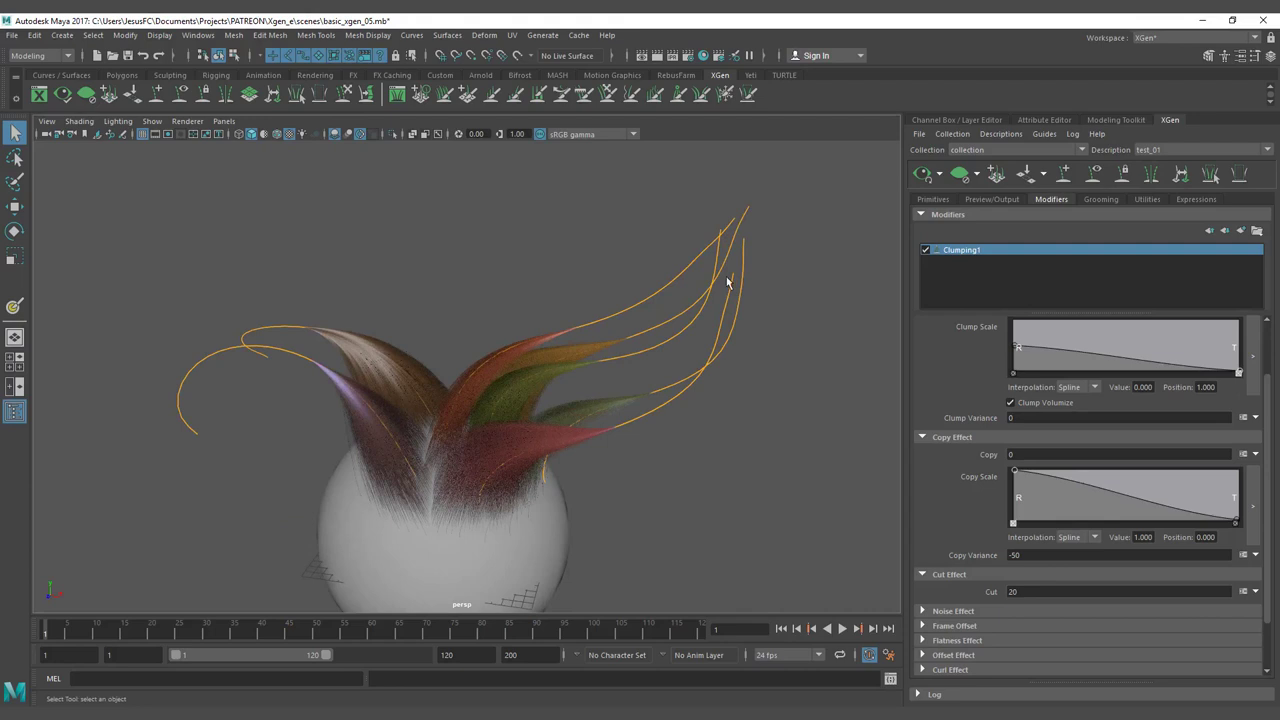
left_click_drag(651, 337, 622, 373, "alt")
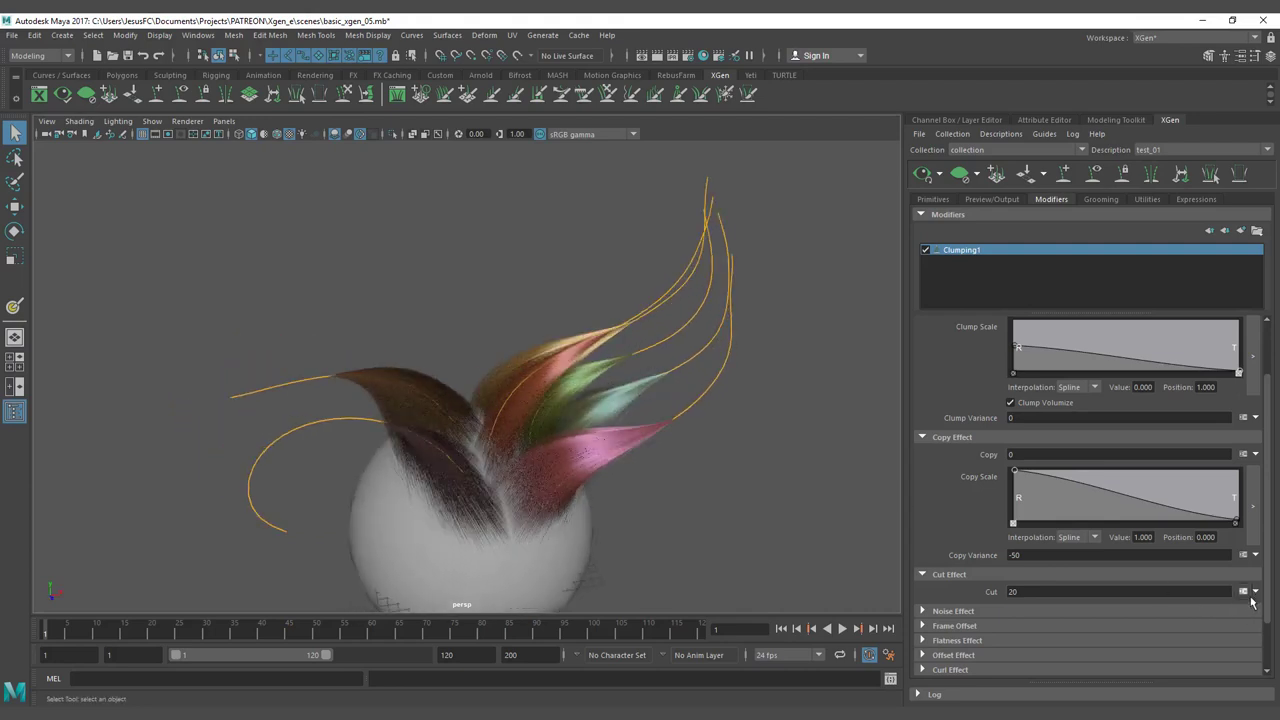
Set Cut back to 10 and view the clumps from a slightly different angle
left_click_drag(1040, 591, 861, 588)
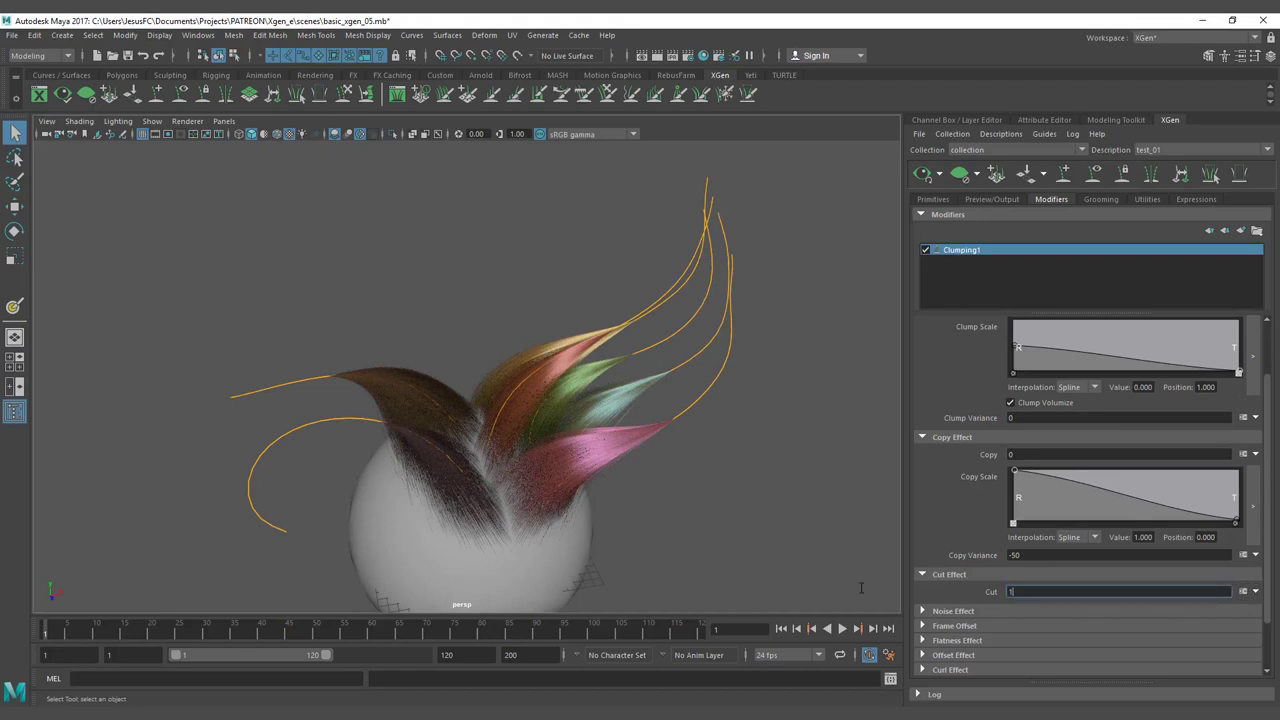
type("0")
key("Return")
left_click_drag(672, 457, 651, 437, "alt")
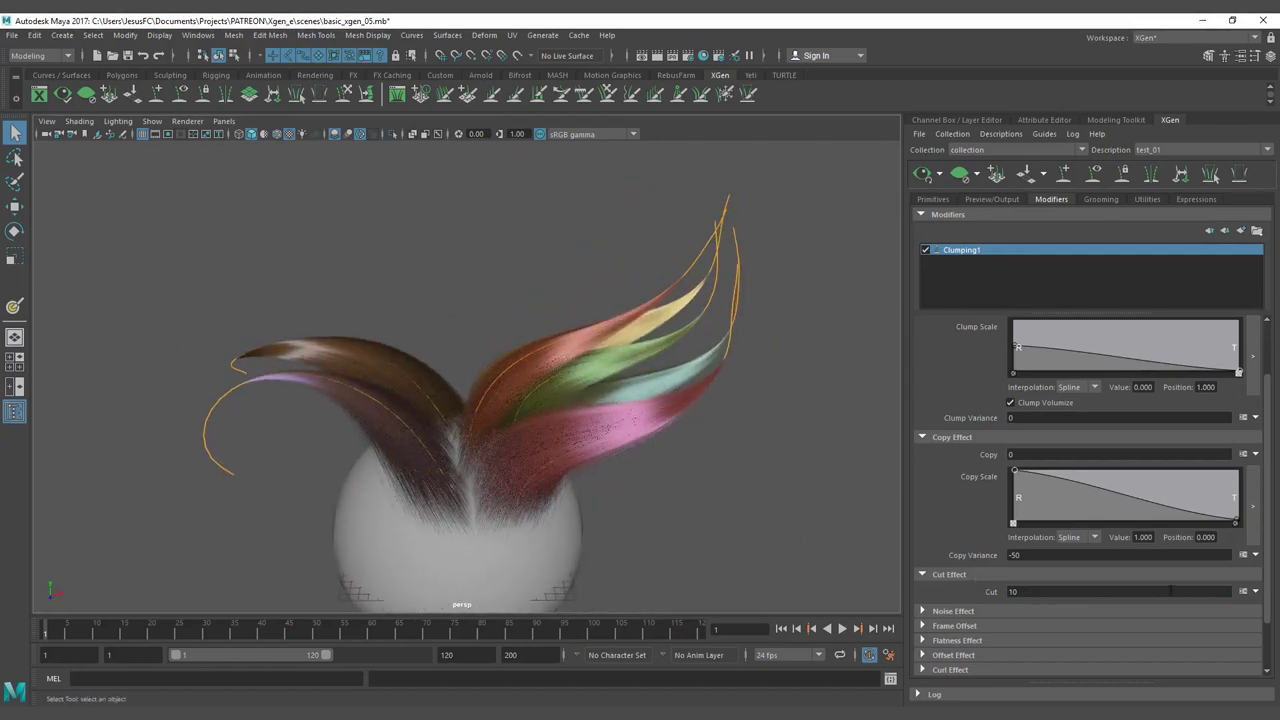
Replace the Cut value with the expression rand(0,20) in the expression editor, accept it, and inspect the clump lengths
left_click(1243, 591)
double_click(412, 401)
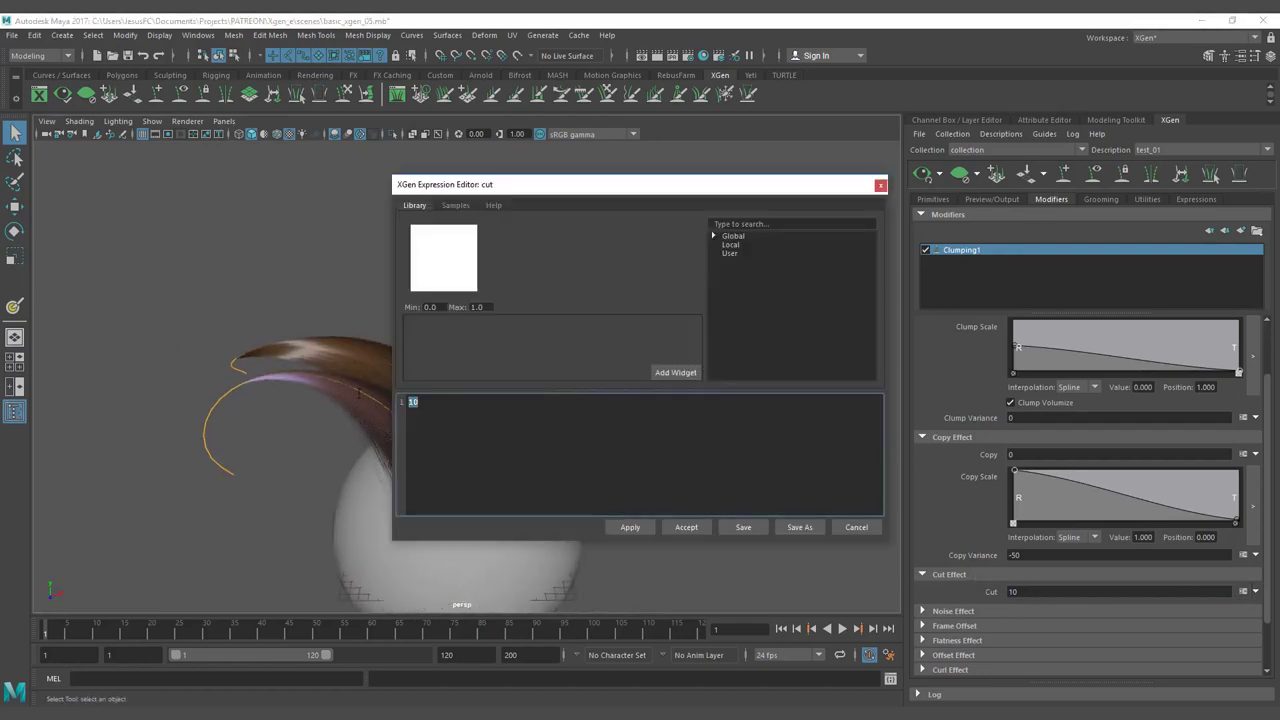
type("rand(0,")
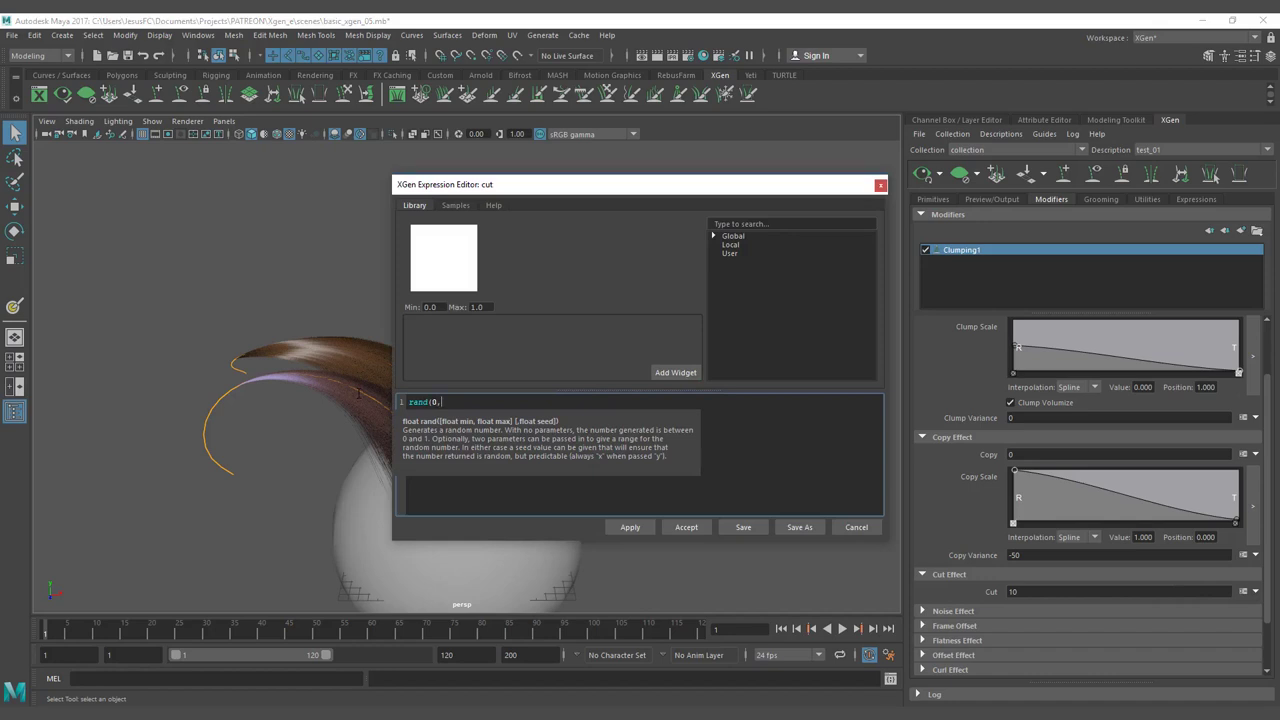
type("20)")
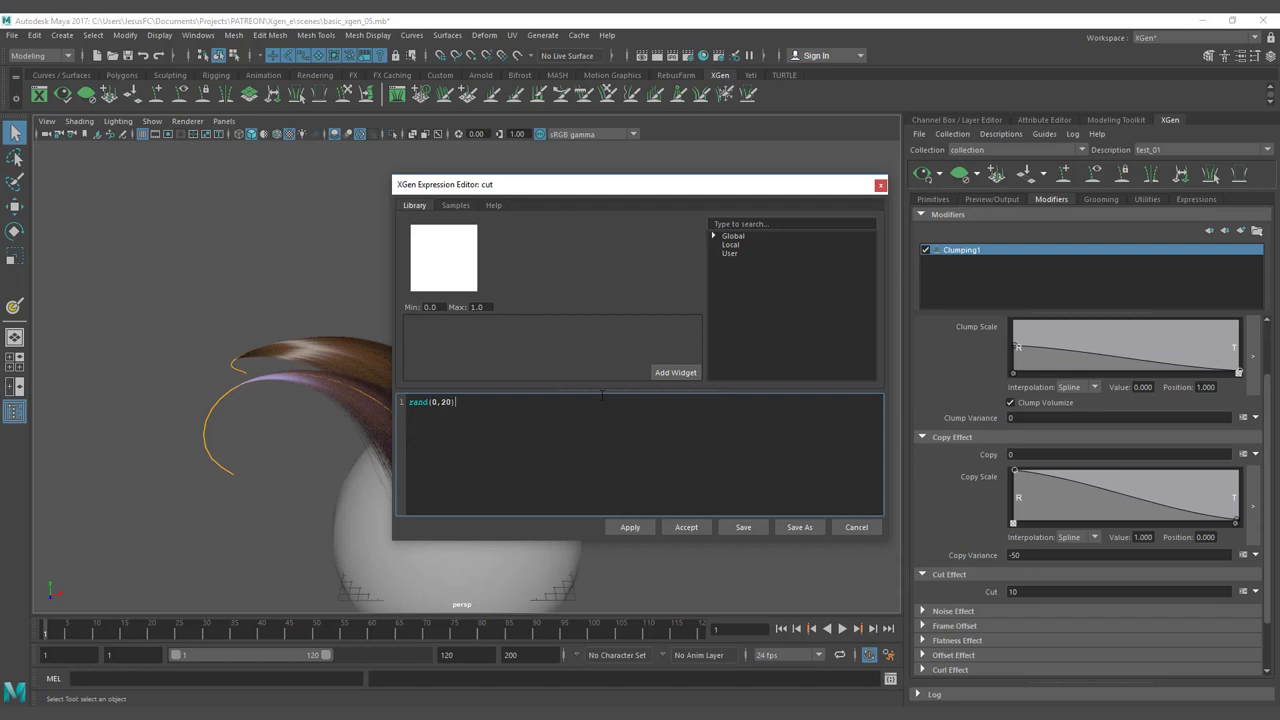
left_click(676, 527)
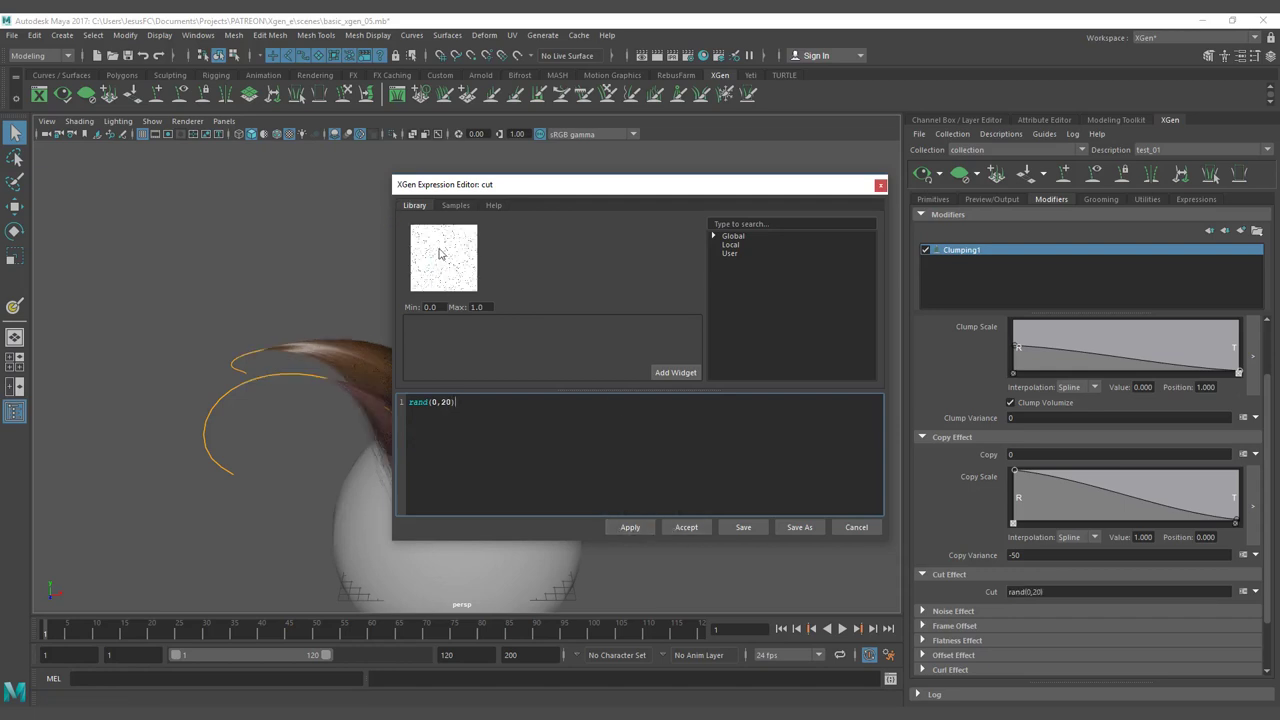
left_click_drag(483, 190, 613, 191)
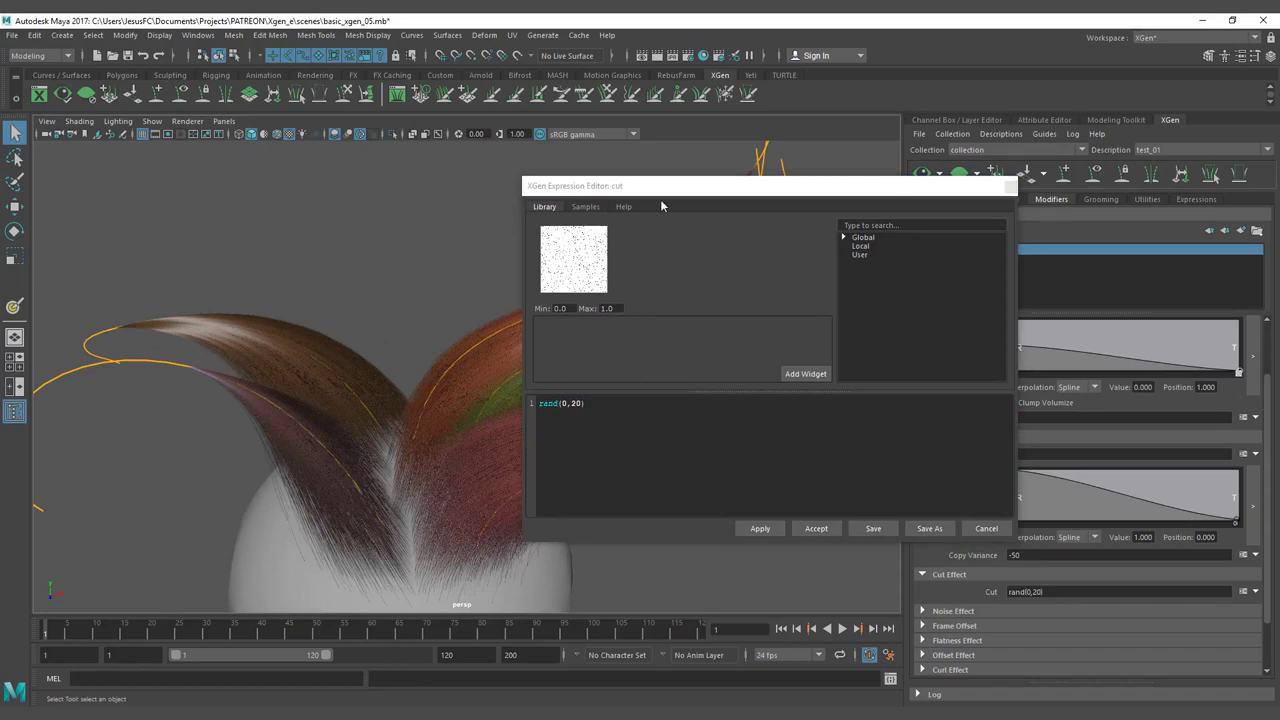
left_click(808, 529)
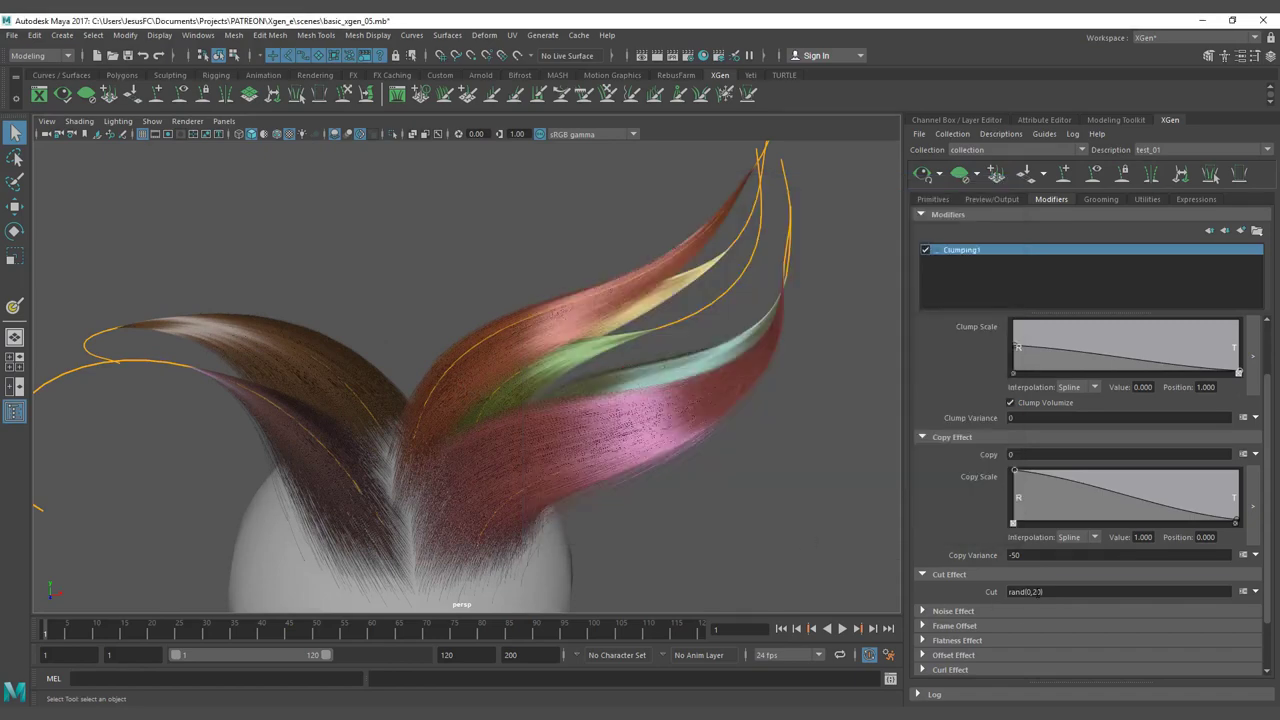
left_click(1036, 592)
left_click_drag(520, 437, 440, 418, "alt")
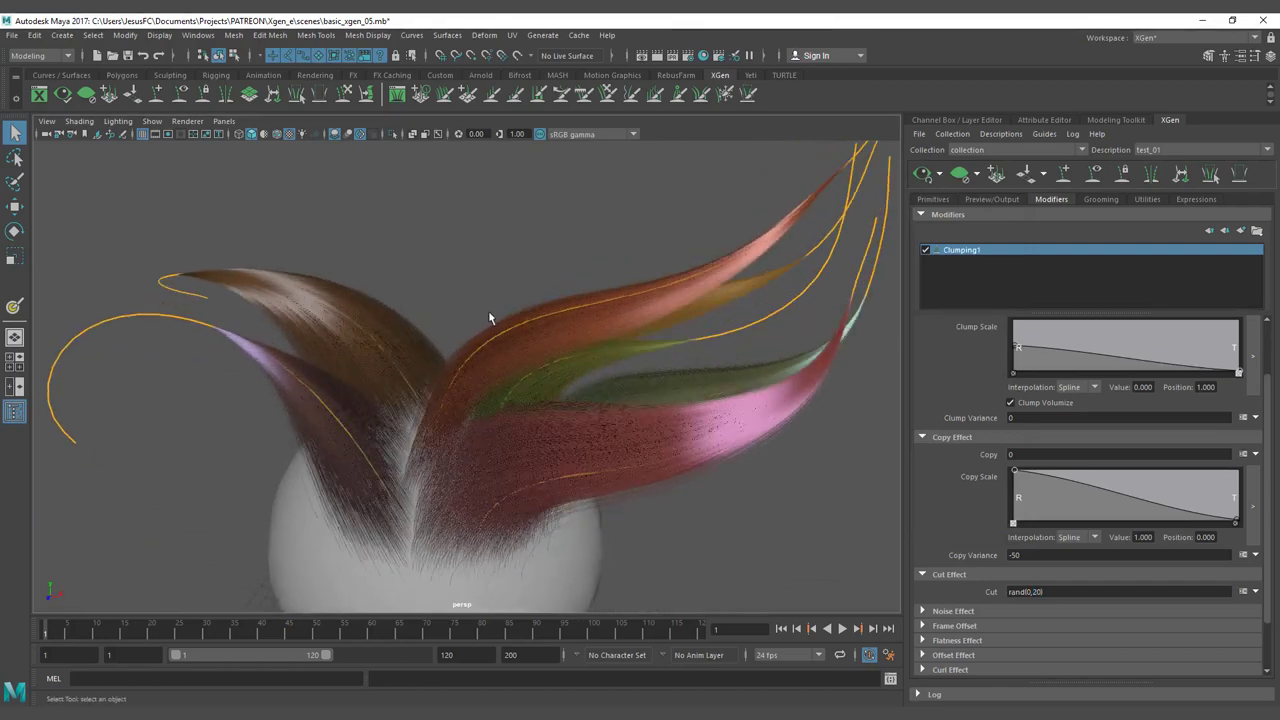
left_click_drag(489, 313, 737, 371, "alt")
left_click_drag(671, 449, 711, 243, "alt")
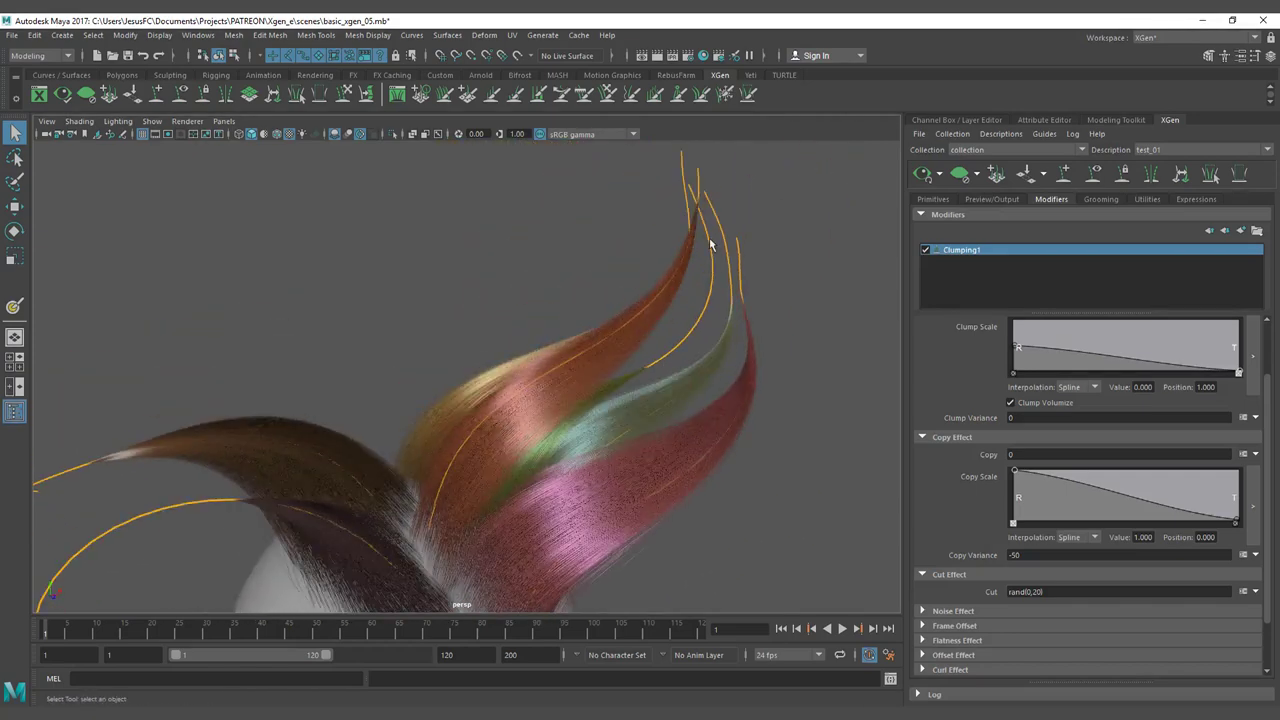
Try the Cut expression rand(0,40) and inspect the clumps around the sphere
left_click(1042, 592)
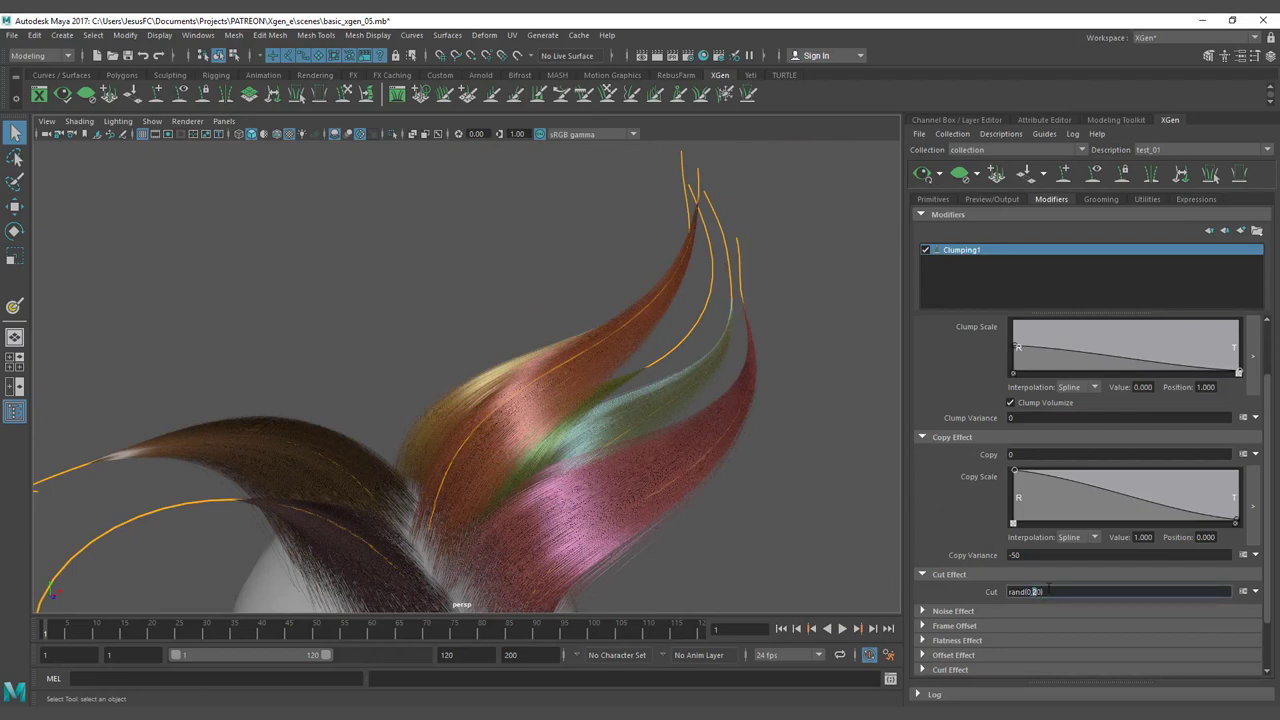
type("4")
key("Return")
left_click_drag(551, 528, 520, 414, "alt")
right_click_drag(520, 414, 371, 441, "alt")
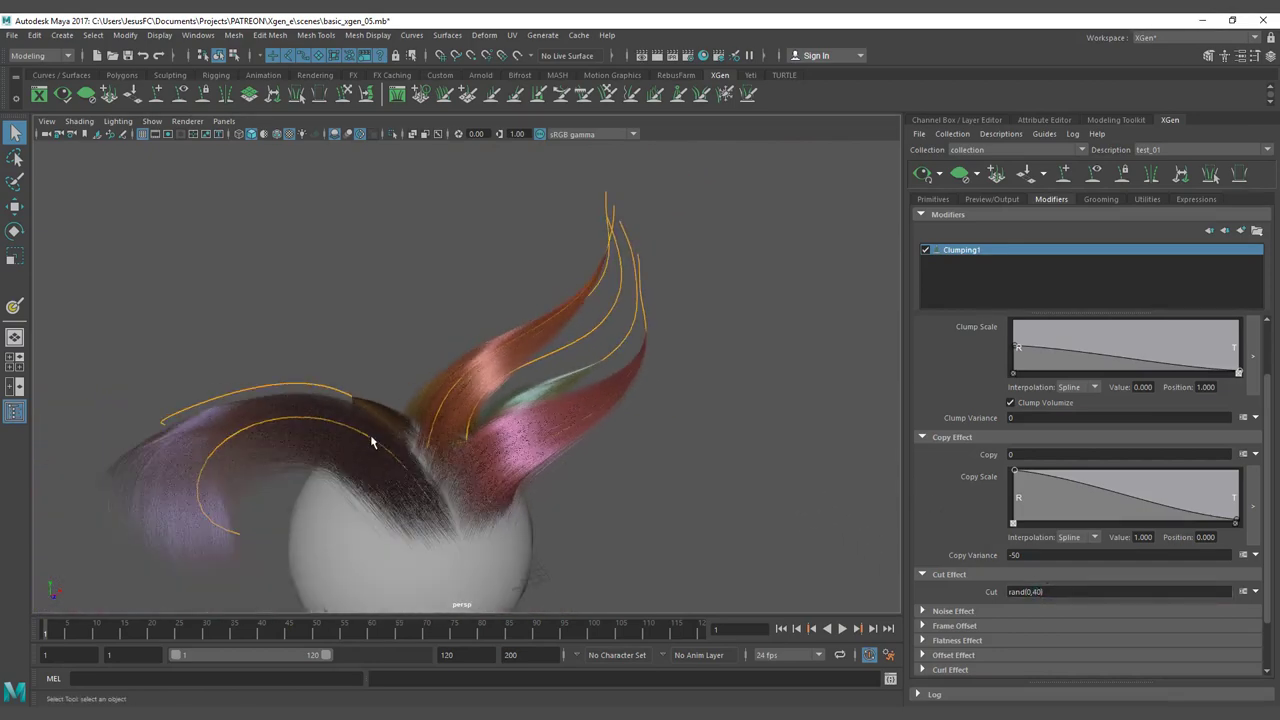
left_click_drag(371, 437, 597, 450, "alt")
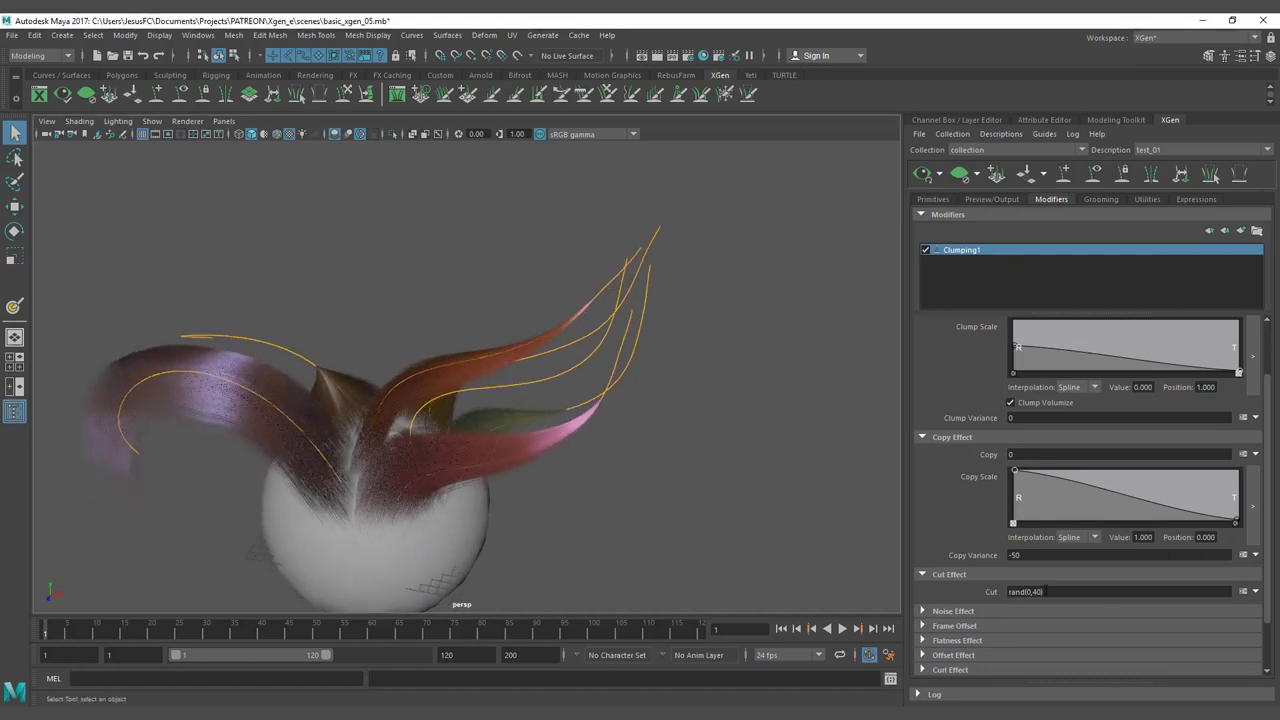
Set the Cut expression to rand(0,30) and inspect the clump lengths from several sides of the sphere
left_click(1037, 591)
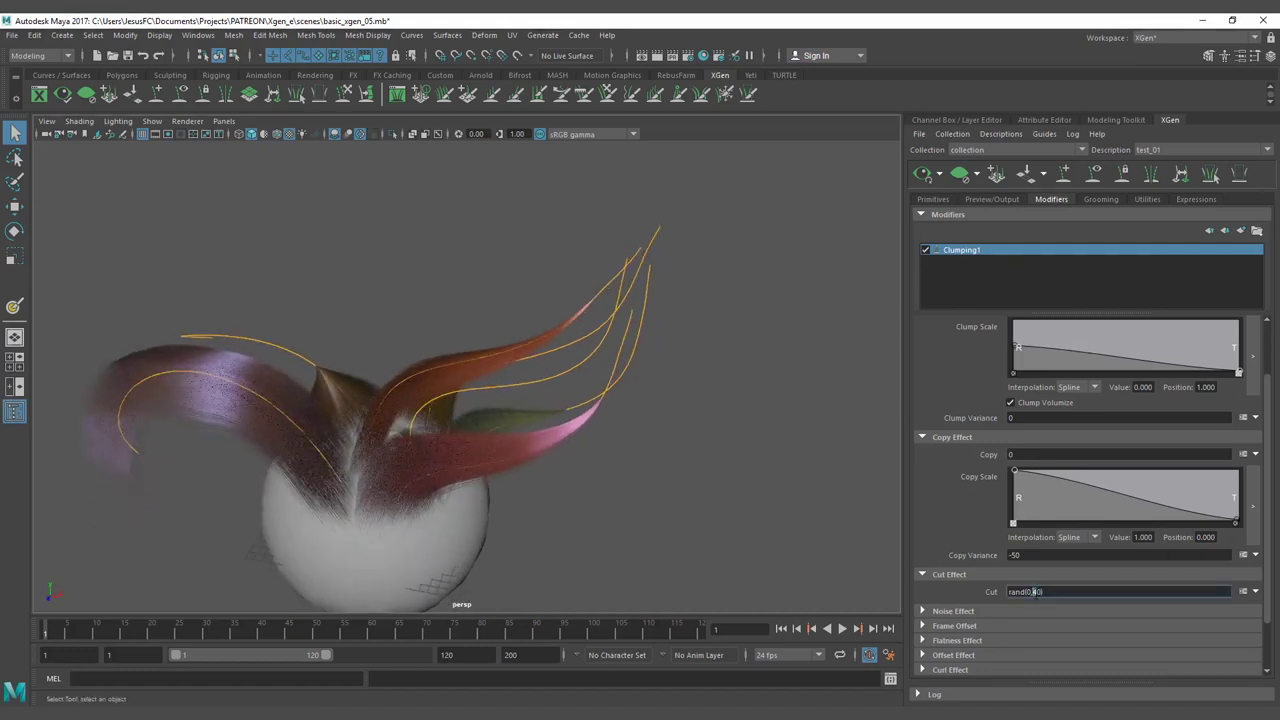
type("3")
key("Return")
left_click_drag(420, 450, 669, 356, "alt")
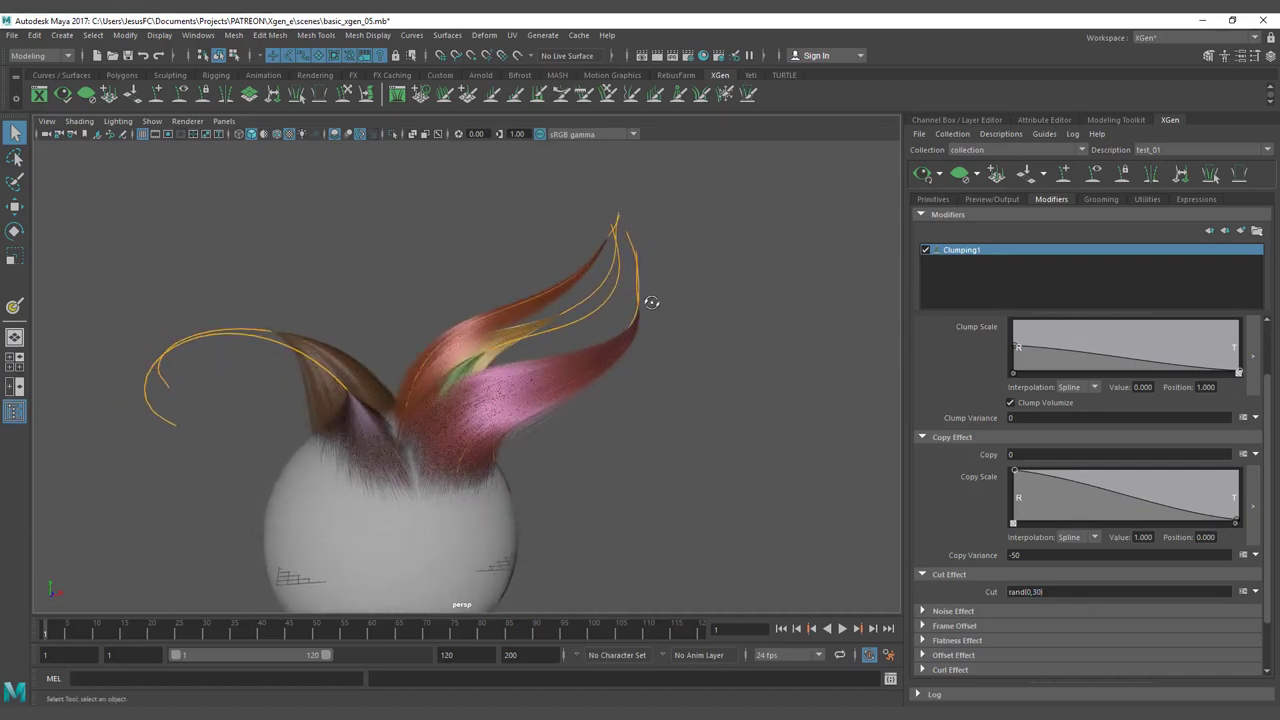
left_click_drag(651, 302, 364, 433, "alt")
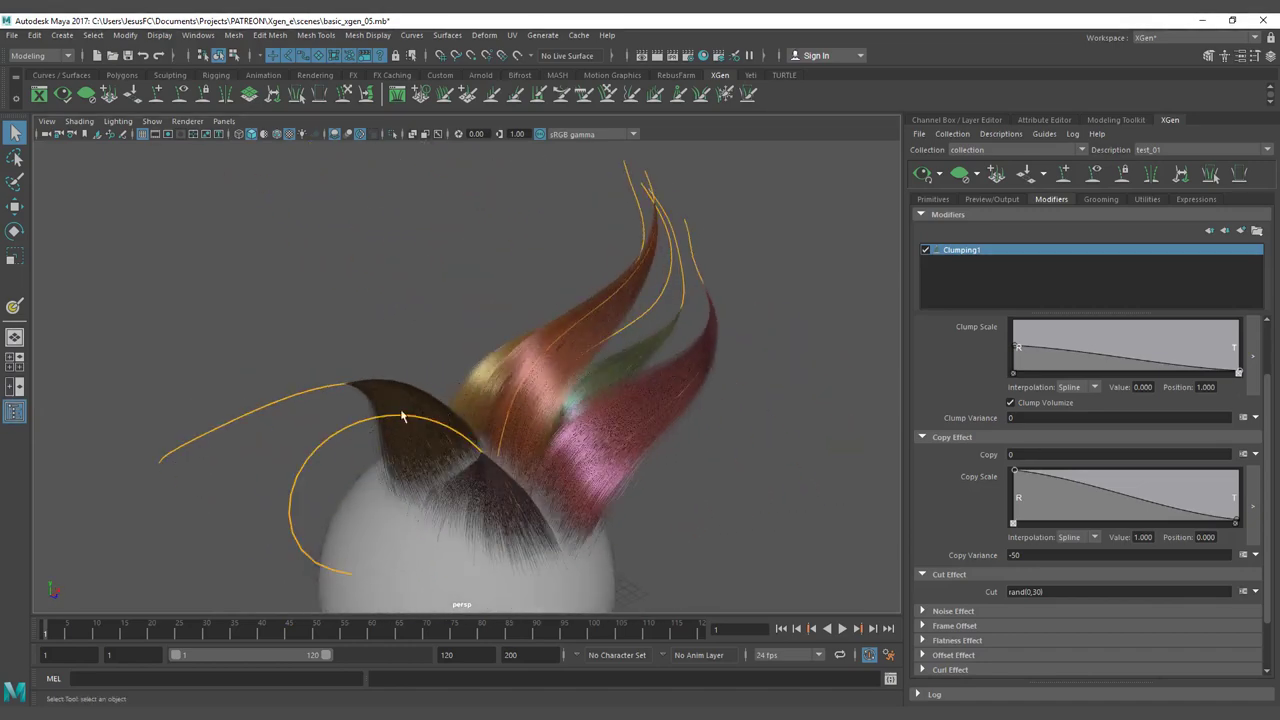
left_click_drag(458, 407, 407, 387, "alt")
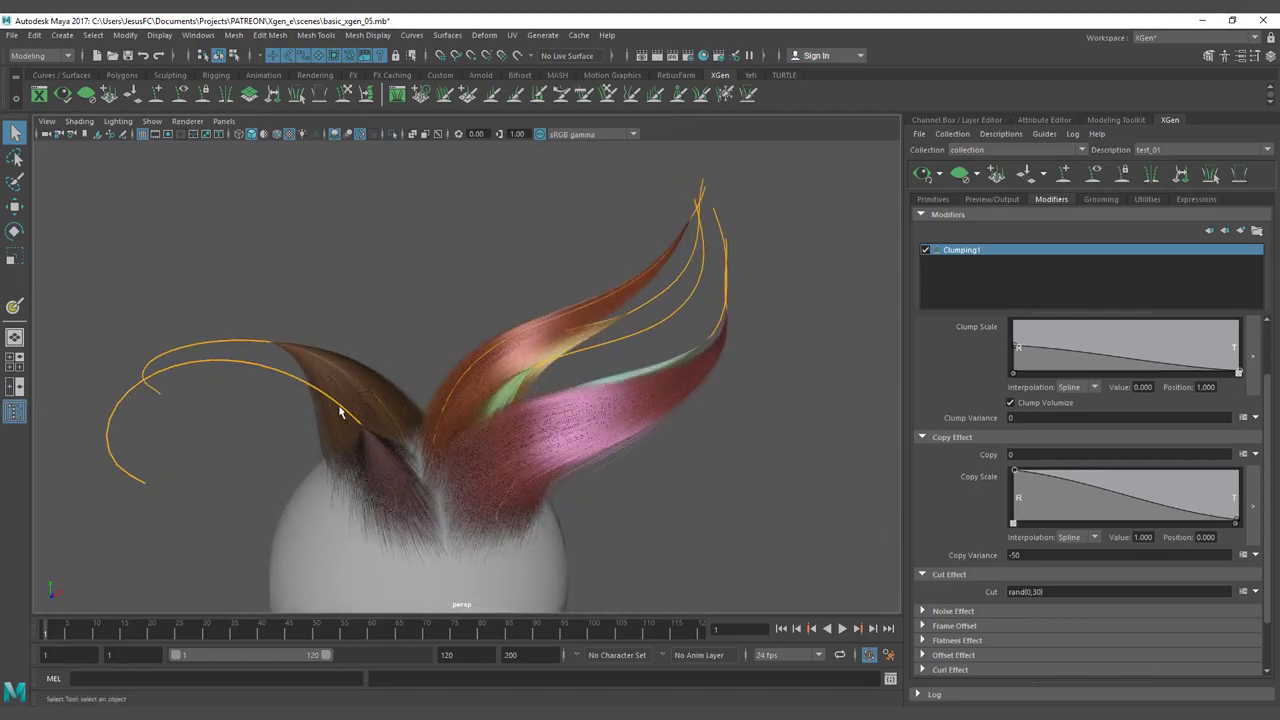
left_click_drag(340, 408, 648, 410, "alt")
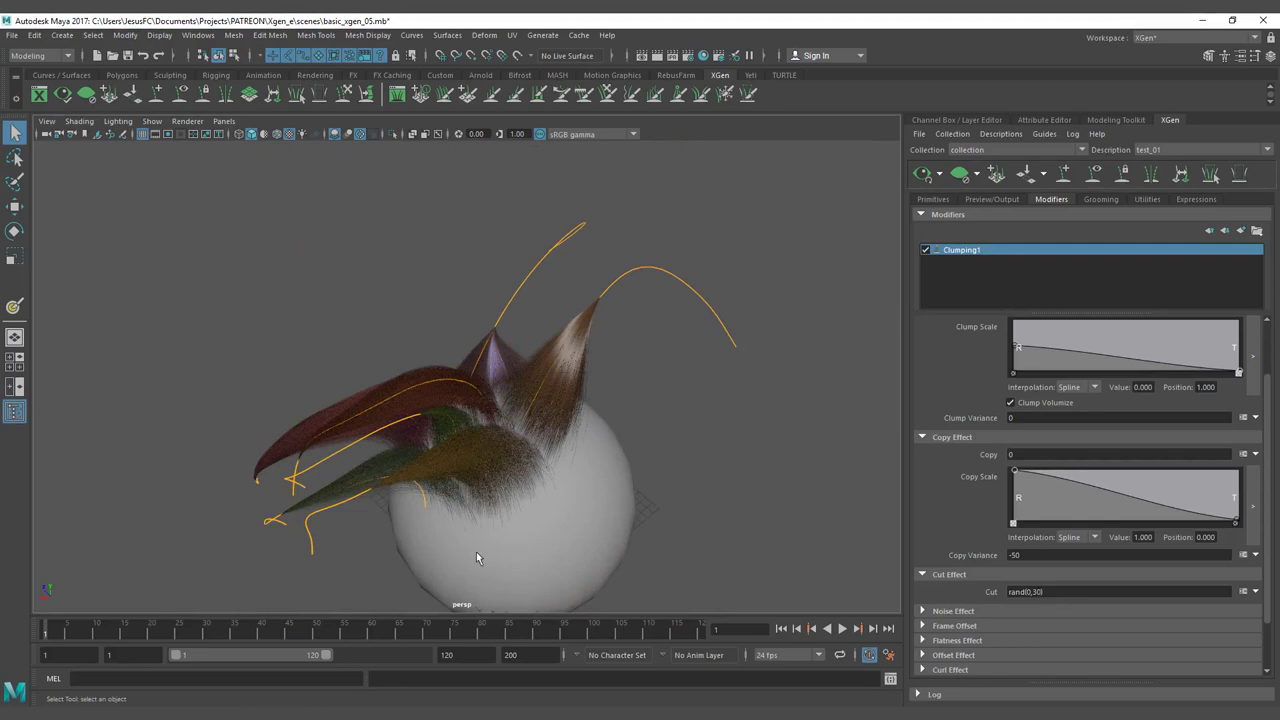
left_click_drag(476, 558, 653, 489, "alt")
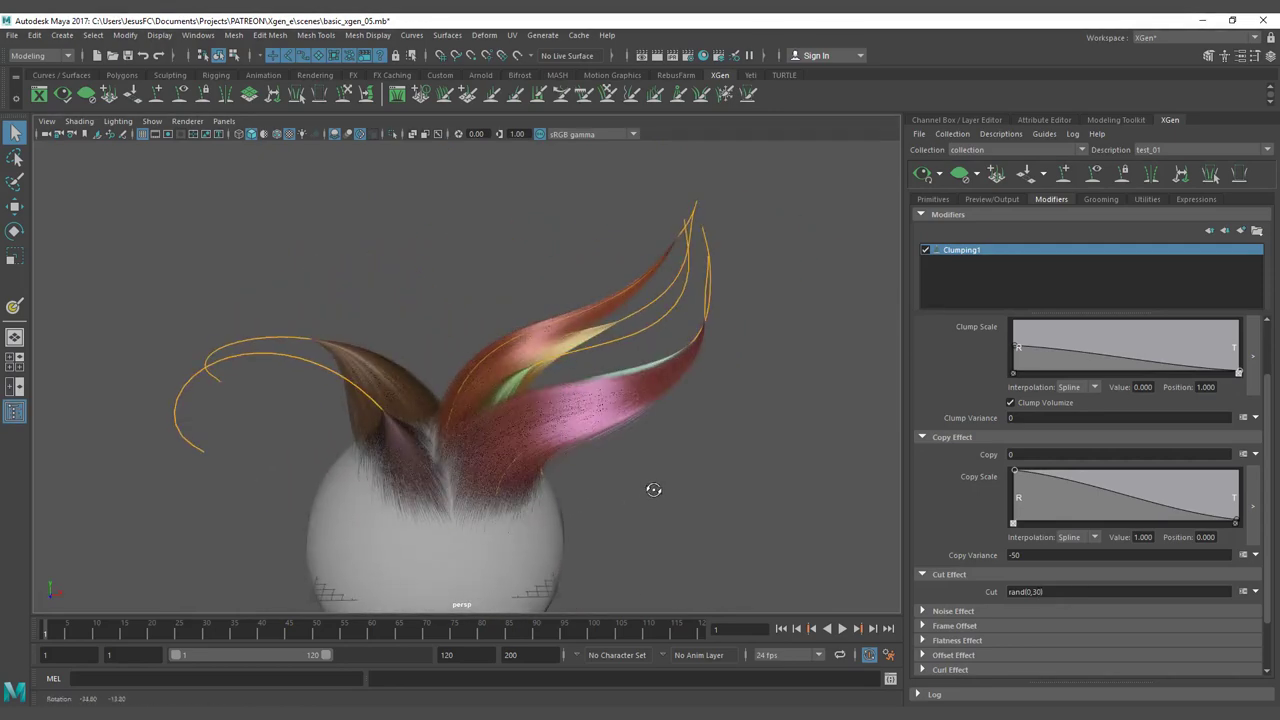
scroll(634, 463, "up", 4)
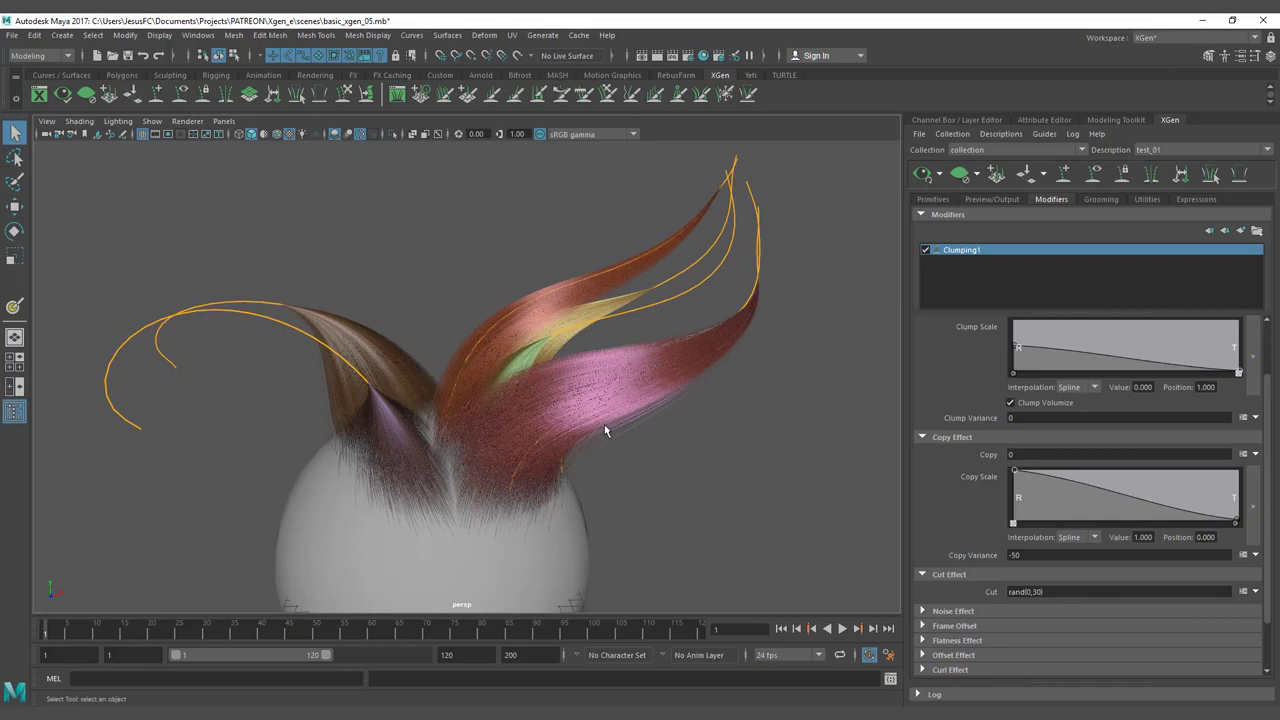
left_click_drag(603, 426, 726, 428, "alt")
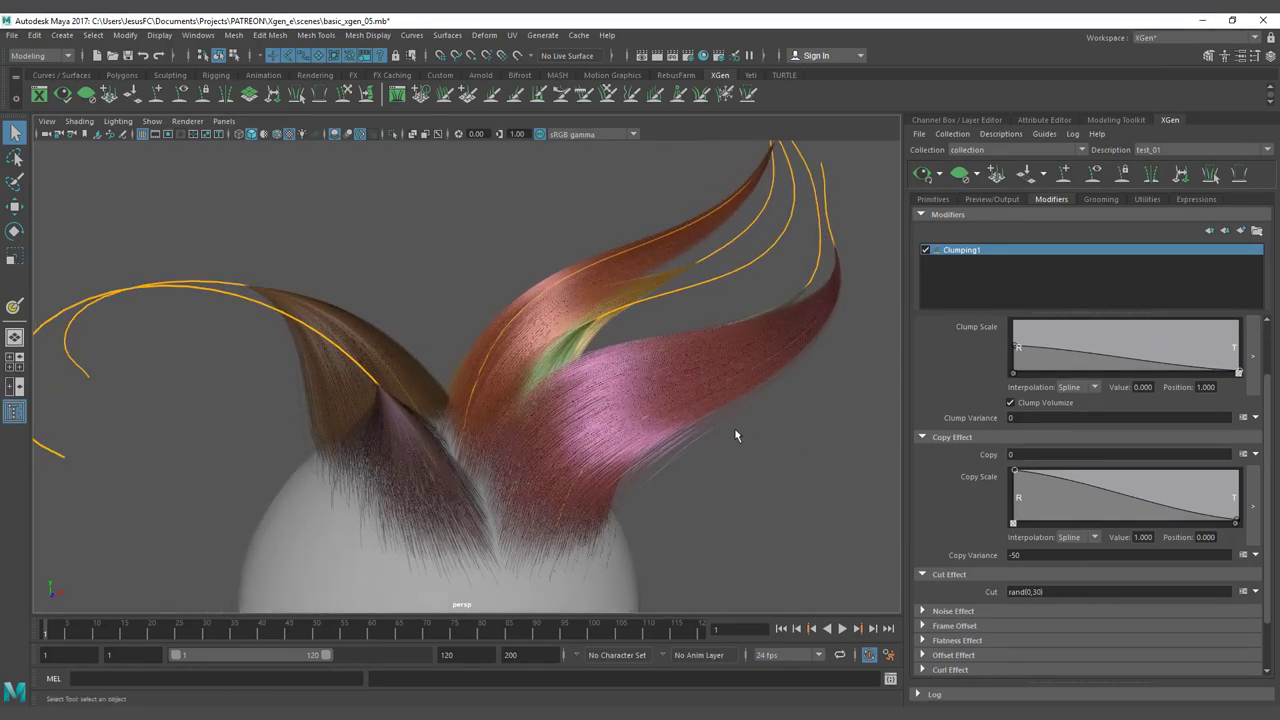